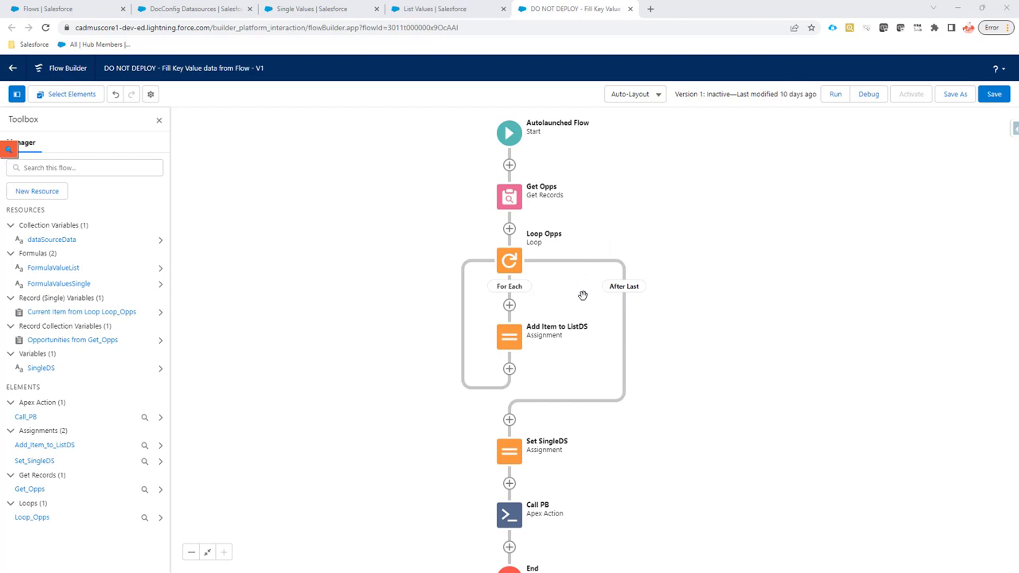
# Review the Single Values and List Values data sources and the DocConfig Datasources list, and return to the flow.
pyautogui.click(338, 11)
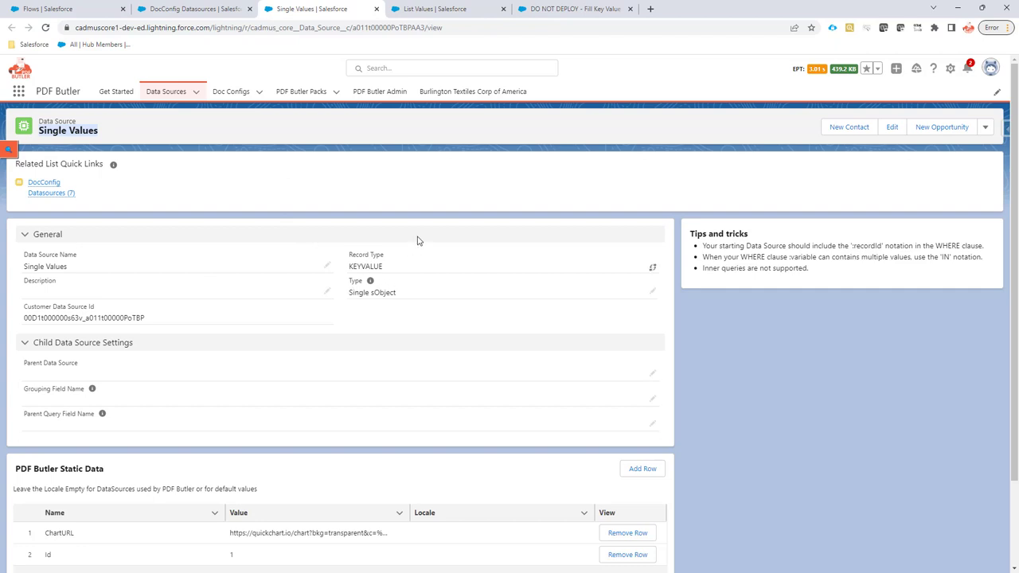
pyautogui.click(434, 9)
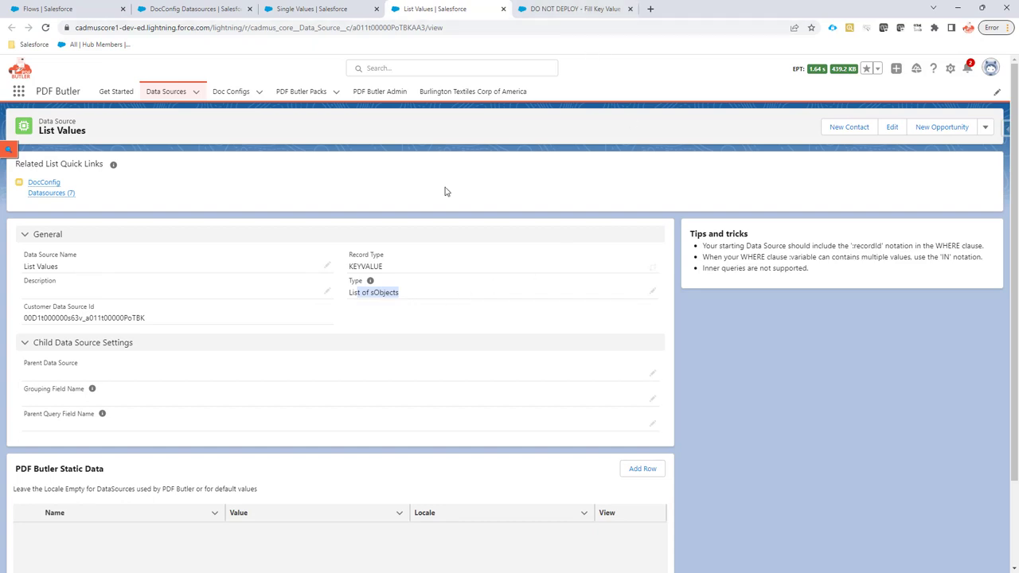
pyautogui.click(213, 8)
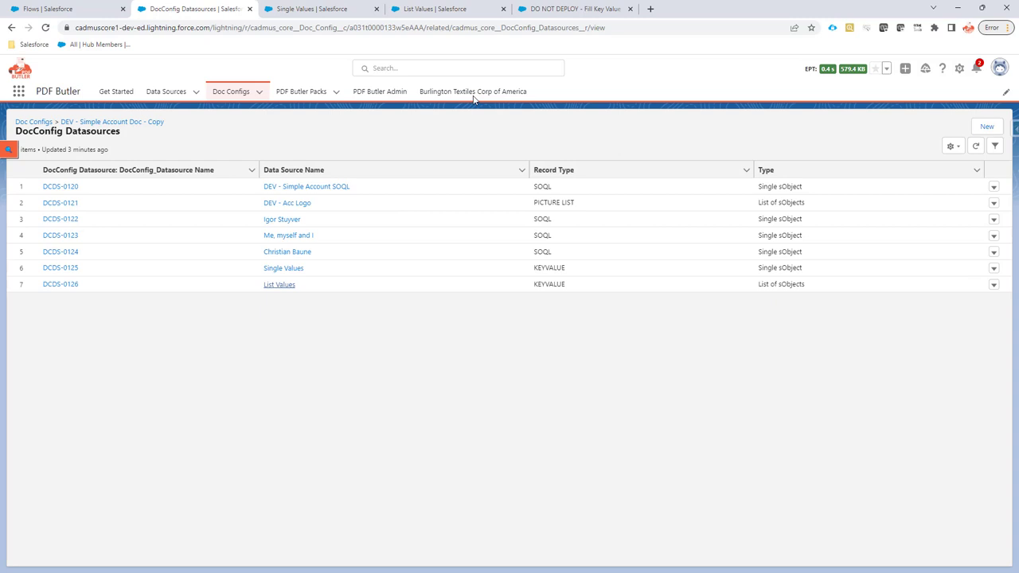
pyautogui.click(576, 15)
pyautogui.moveTo(700, 333); pyautogui.dragTo(700, 262)
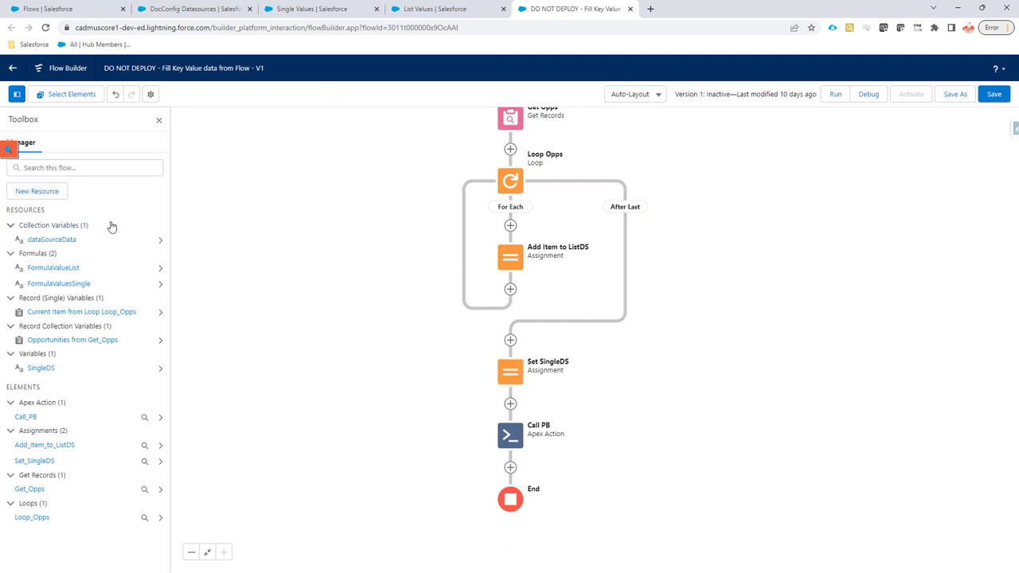
# Inspect the dataSourceData collection variable and the Set SingleDS assignment without changing them.
pyautogui.click(48, 241)
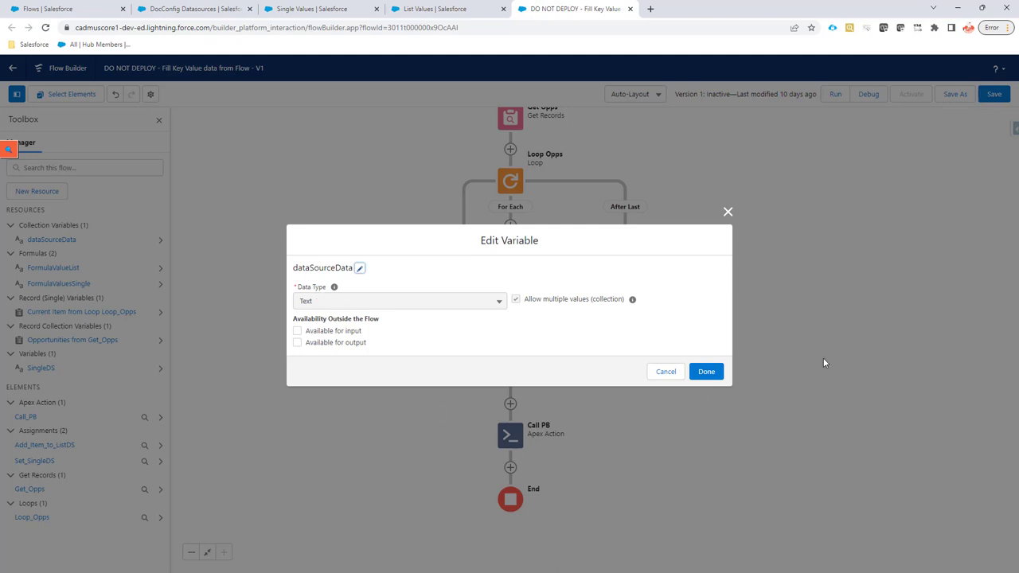
pyautogui.click(713, 372)
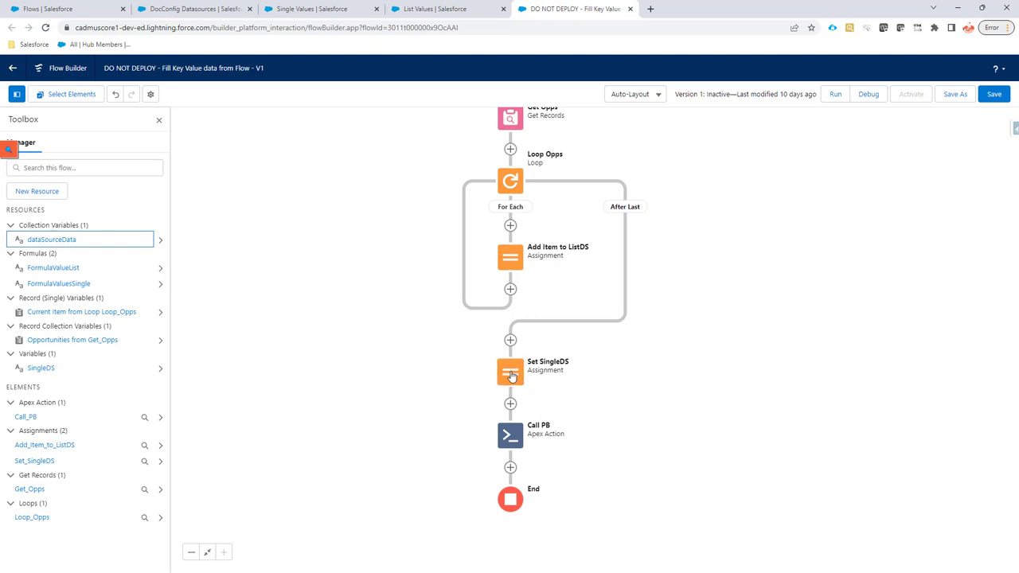
pyautogui.click(510, 376)
pyautogui.doubleClick(519, 380)
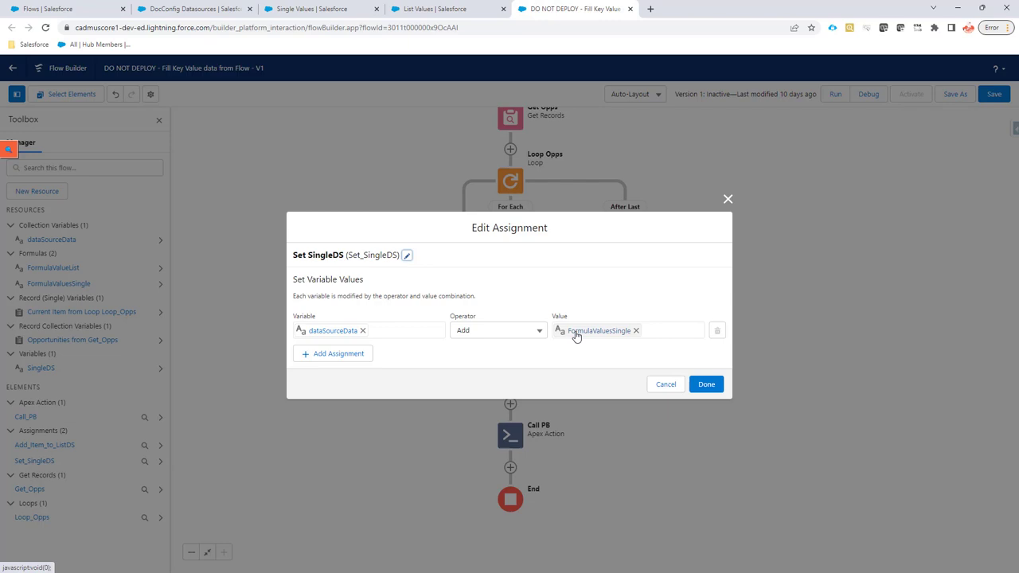
pyautogui.click(674, 388)
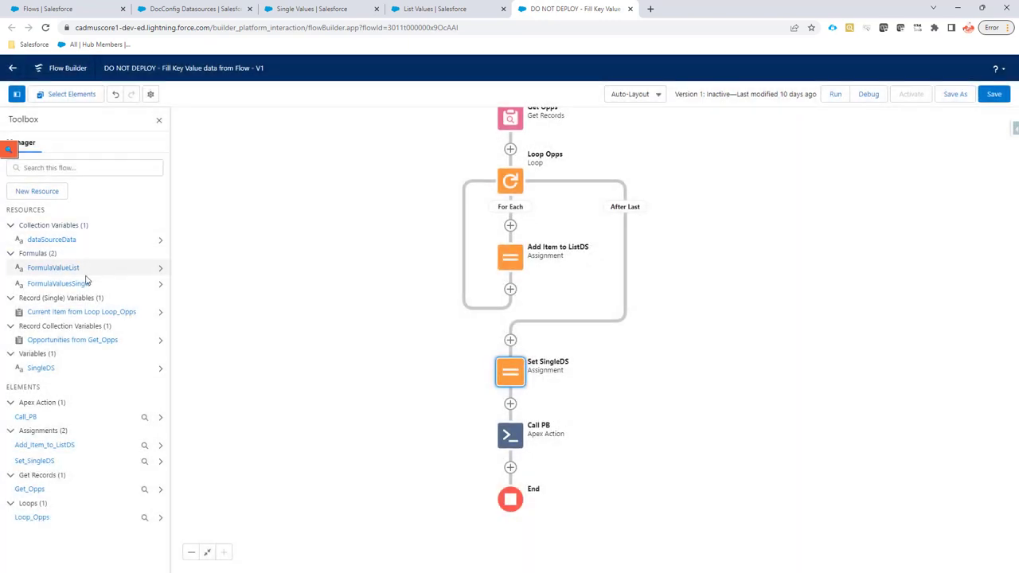
# Replace the record ID in the FormulaValuesSingle formula with the Customer Data Source Id of the Single Values data source.
pyautogui.click(78, 284)
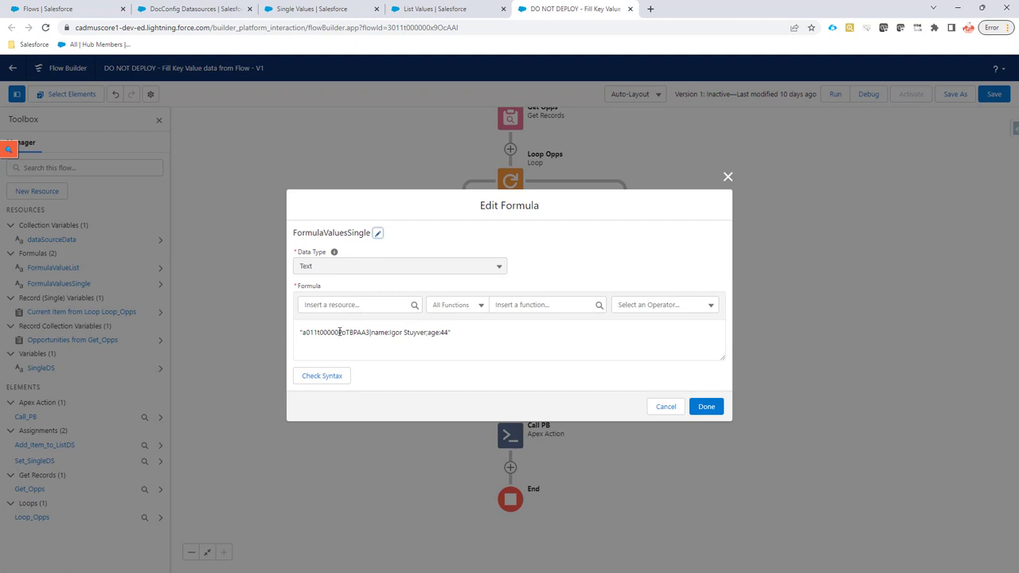
pyautogui.moveTo(302, 335); pyautogui.dragTo(371, 337)
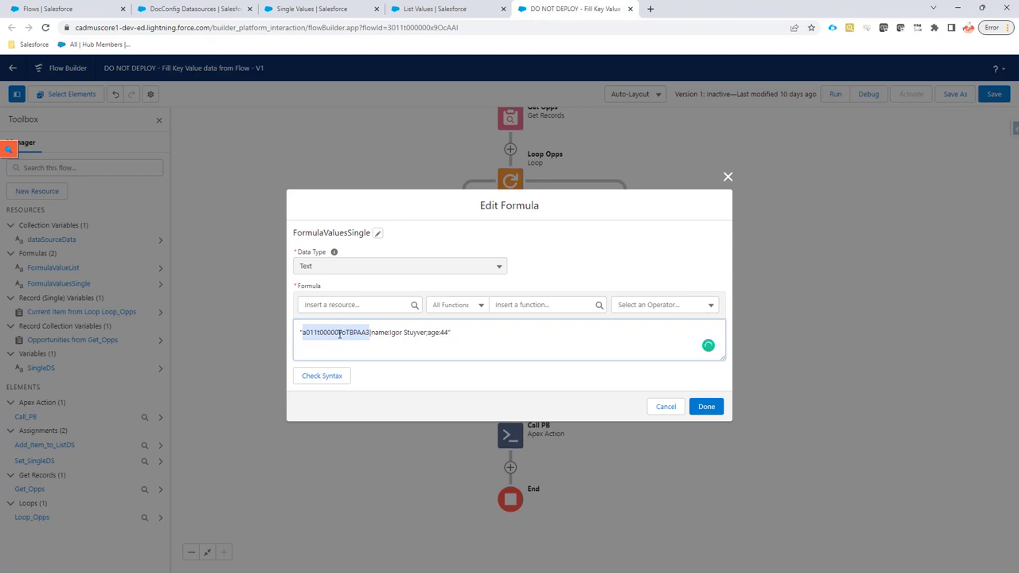
pyautogui.click(410, 11)
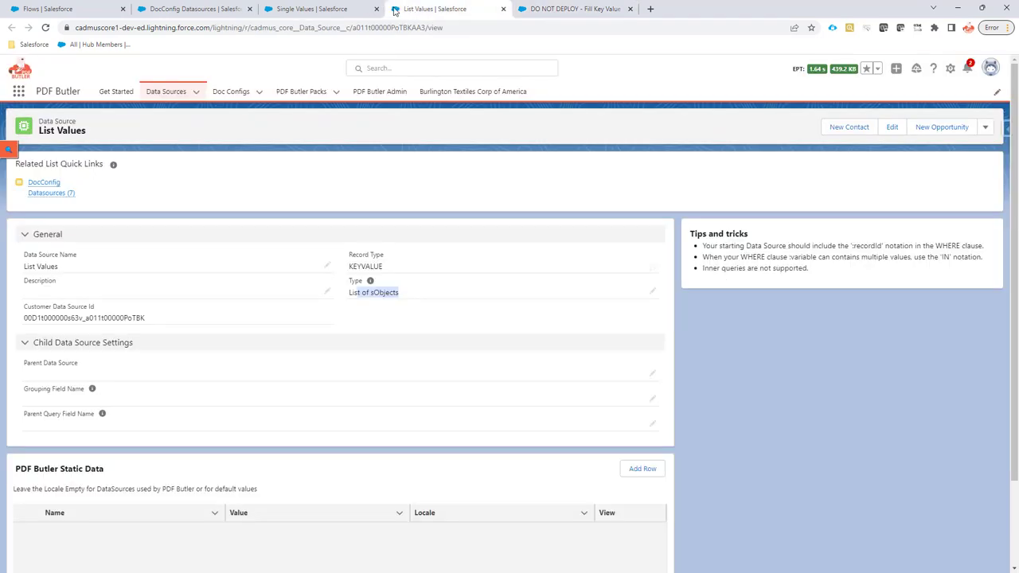
pyautogui.click(326, 9)
pyautogui.doubleClick(412, 27)
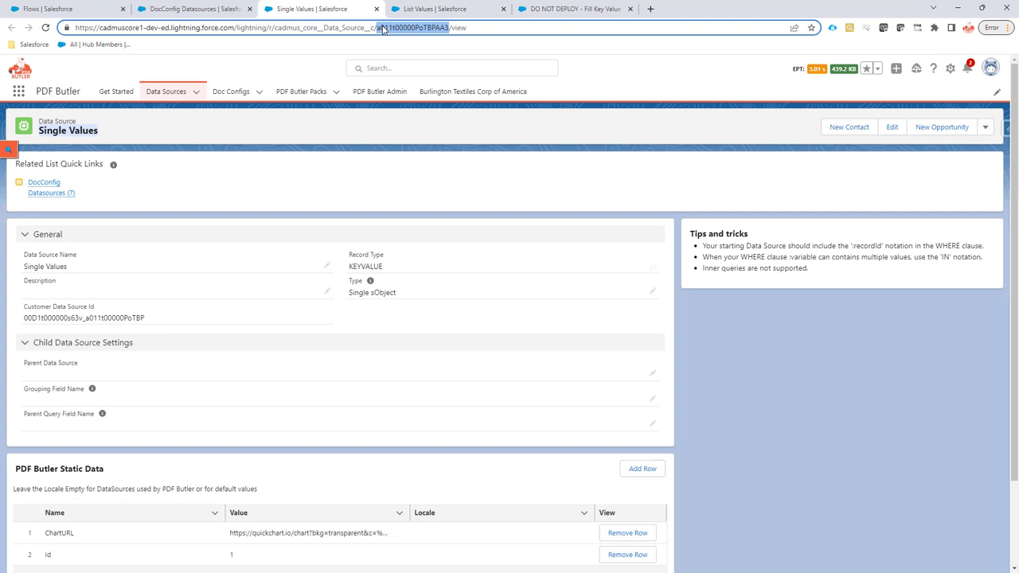
pyautogui.doubleClick(26, 317)
pyautogui.hotkey('ctrl', 'c')
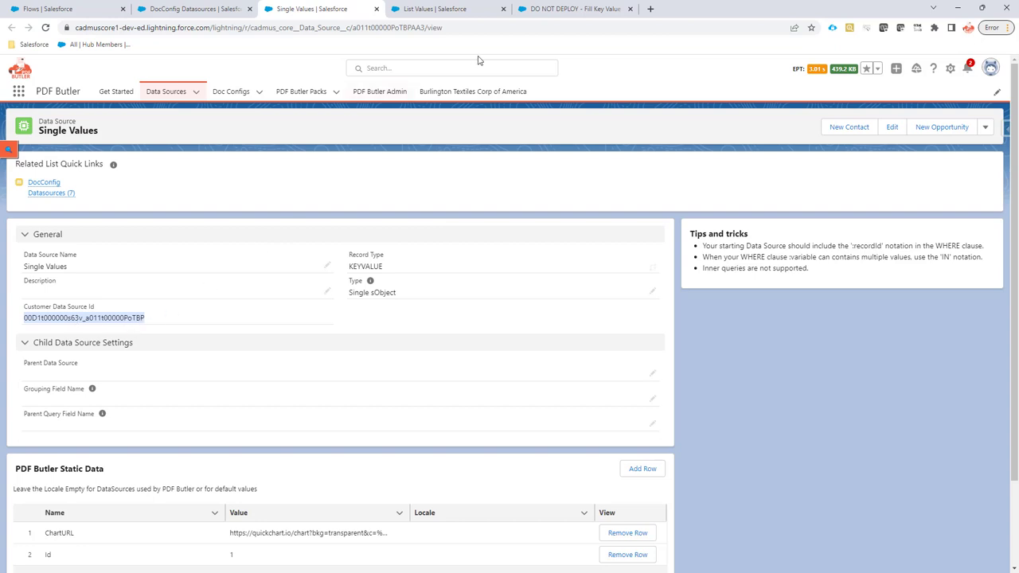
pyautogui.click(563, 11)
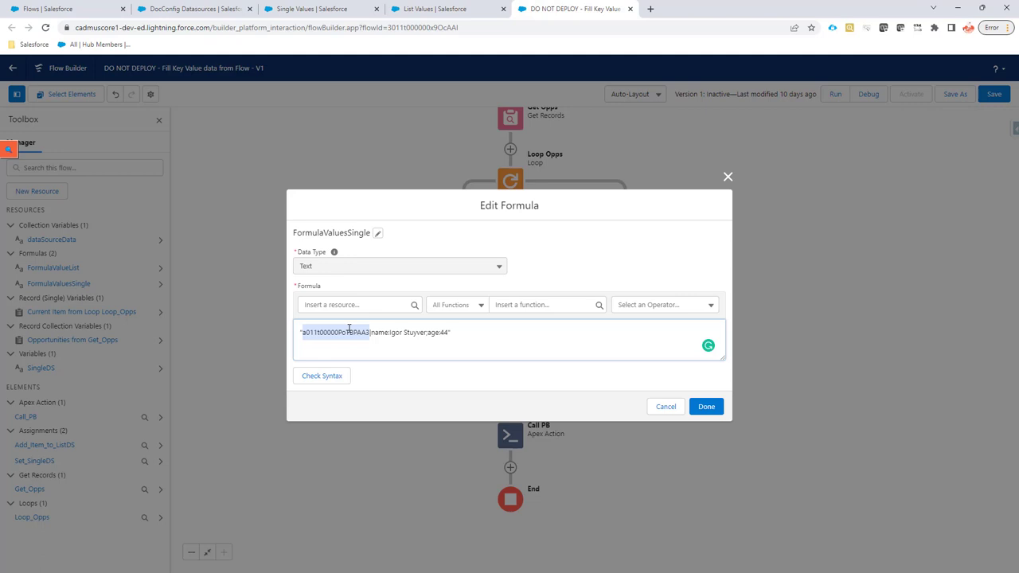
pyautogui.hotkey('ctrl', 'v')
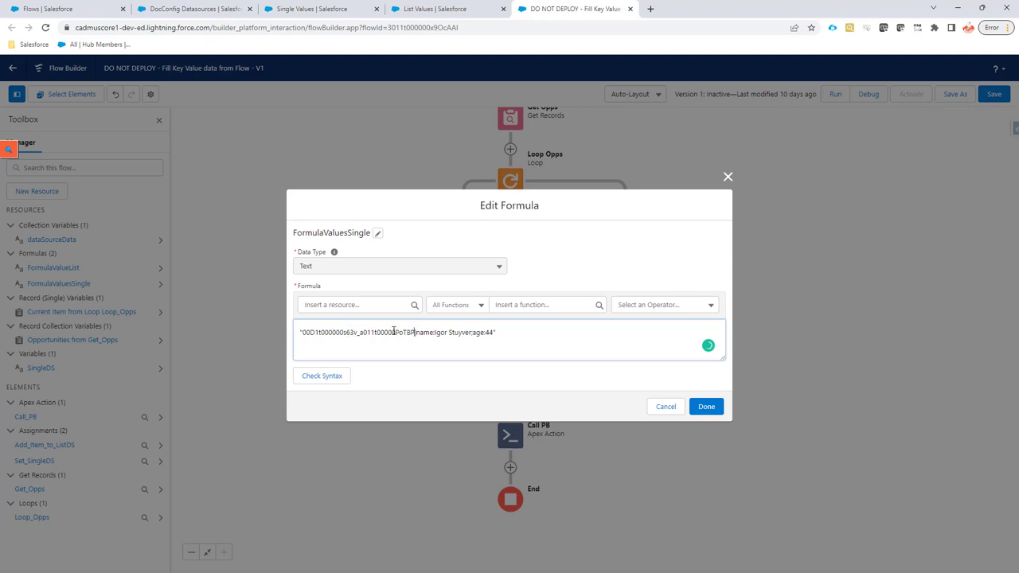
# Check the record ID in the Single Values page address and return to the FormulaValuesSingle formula.
pyautogui.click(310, 10)
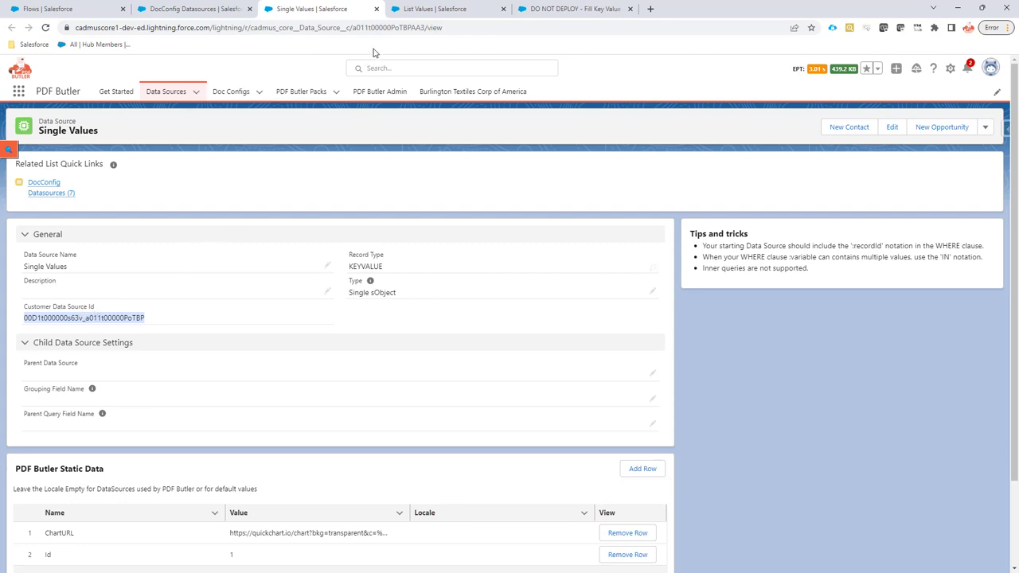
pyautogui.click(382, 28)
pyautogui.doubleClick(382, 28)
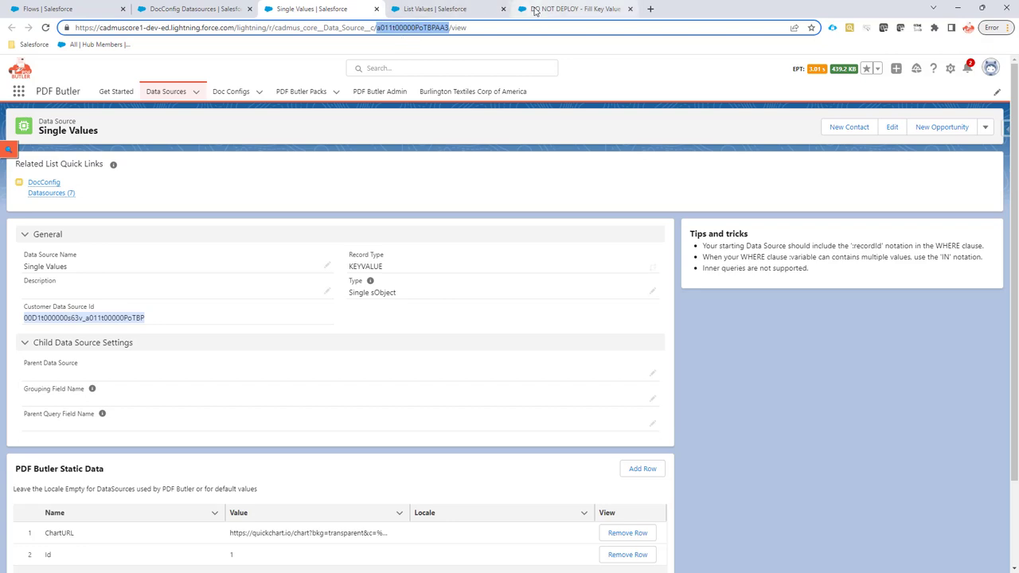
pyautogui.moveTo(535, 11)
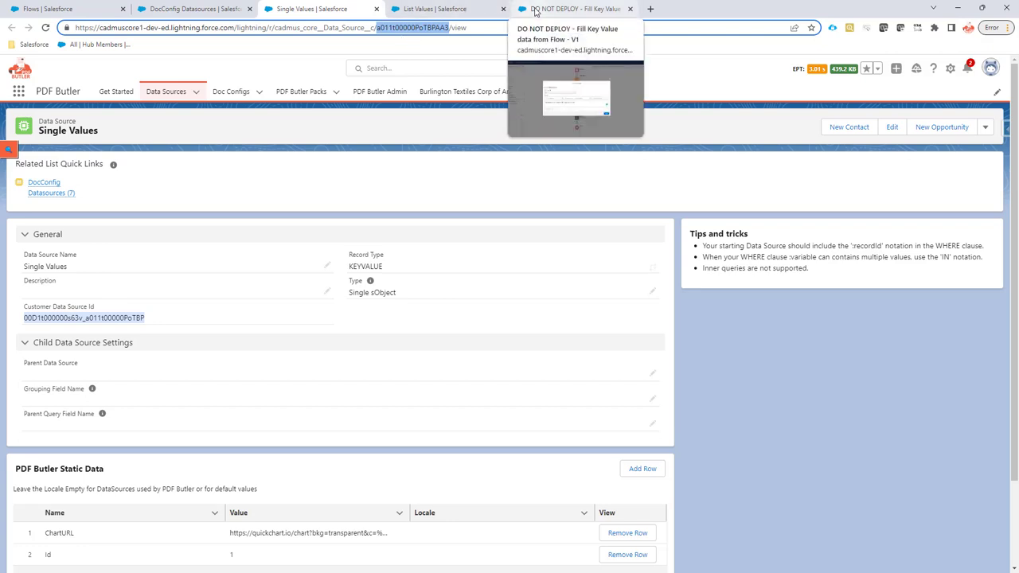
pyautogui.click(535, 11)
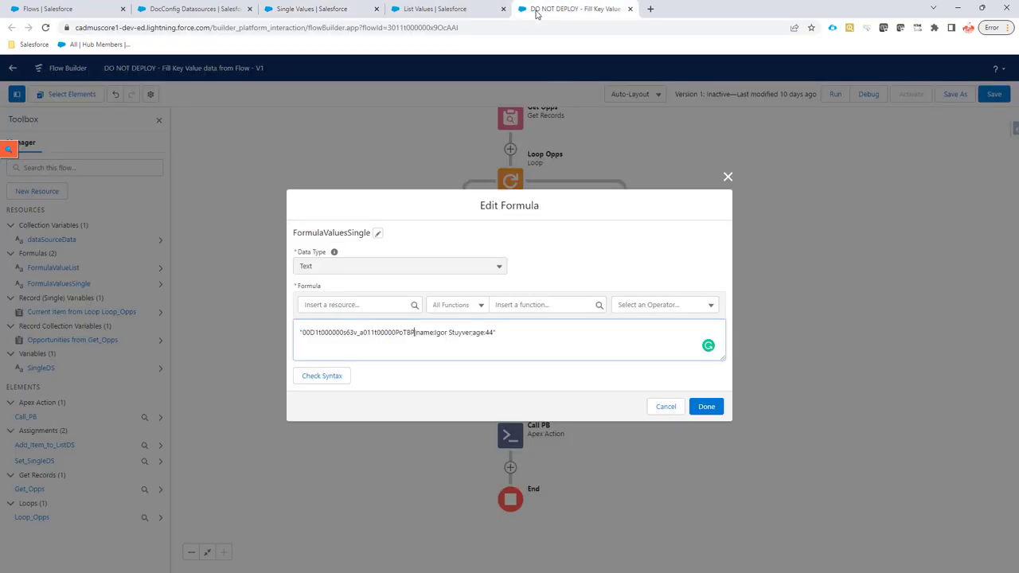
# Examine the data source ID, the pipe separator and the name and age key-value pairs in the FormulaValuesSingle formula.
pyautogui.doubleClick(422, 332)
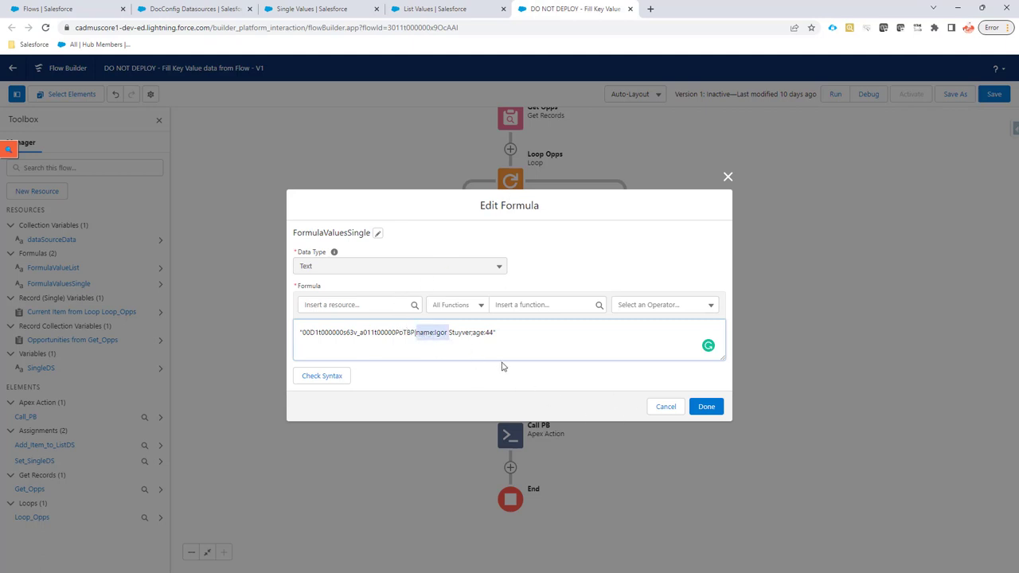
pyautogui.hotkey('ctrl', 'shift', 'Right')
pyautogui.press('Left')
pyautogui.hotkey('ctrl', 'shift', 'Left')
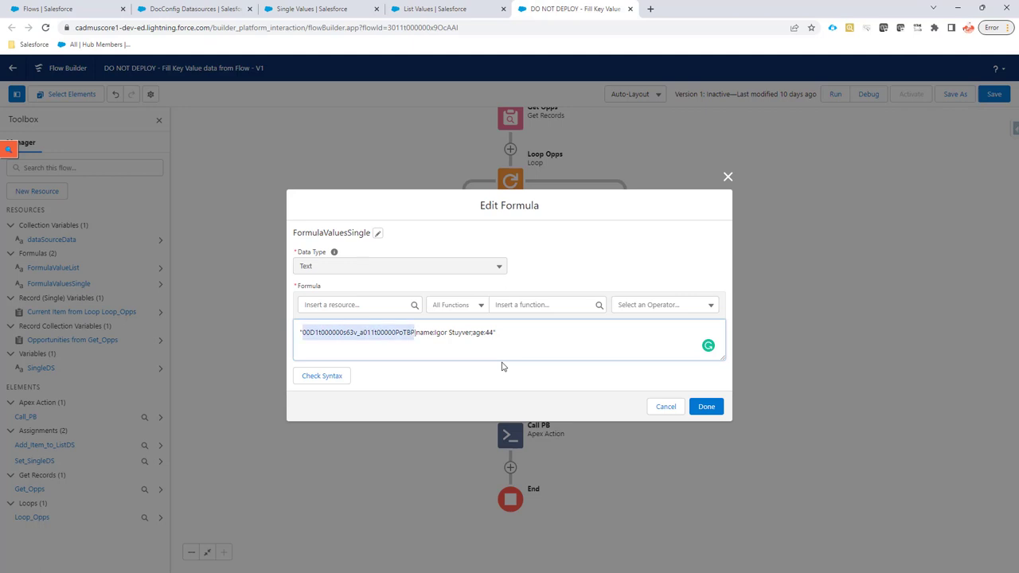
pyautogui.press('Right')
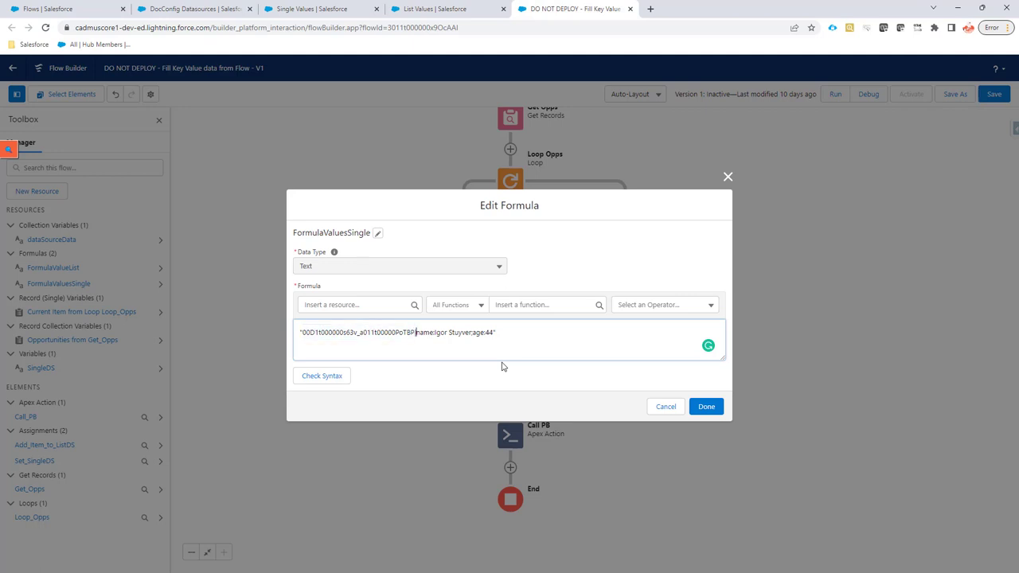
pyautogui.hotkey('ctrl', 'shift', 'Right')
pyautogui.hotkey('shift', 'Left')
pyautogui.hotkey('shift', 'Left')
pyautogui.hotkey('shift', 'Left')
pyautogui.hotkey('shift', 'Left')
pyautogui.press('Right')
pyautogui.hotkey('shift', 'Right')
pyautogui.hotkey('shift', 'Right')
pyautogui.hotkey('shift', 'Right')
pyautogui.hotkey('shift', 'Right')
pyautogui.hotkey('shift', 'Right')
pyautogui.hotkey('shift', 'Right')
pyautogui.hotkey('shift', 'Right')
pyautogui.hotkey('shift', 'Right')
pyautogui.hotkey('shift', 'Right')
pyautogui.hotkey('shift', 'Right')
pyautogui.hotkey('shift', 'Right')
pyautogui.hotkey('shift', 'Right')
pyautogui.press('Right')
pyautogui.hotkey('shift', 'Right')
pyautogui.hotkey('shift', 'Right')
pyautogui.hotkey('shift', 'Right')
pyautogui.hotkey('shift', 'Right')
pyautogui.hotkey('shift', 'Right')
pyautogui.press('Right')
# Append a semicolon-separated Street key with a street name as its value to the FormulaValuesSingle formula and accept it.
pyautogui.write('";Street')
pyautogui.press('Right')
pyautogui.write(':Meir')
pyautogui.click(706, 408)
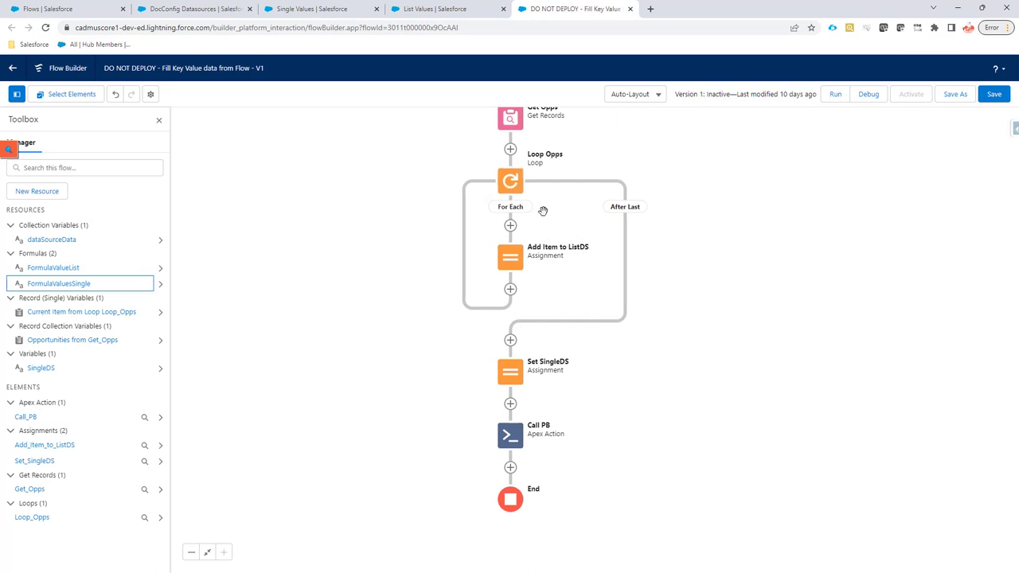
# Inspect the variable, operator and value of the Add Item to ListDS assignment inside the Loop Opps loop without changing them.
pyautogui.scroll(3, 542, 210)
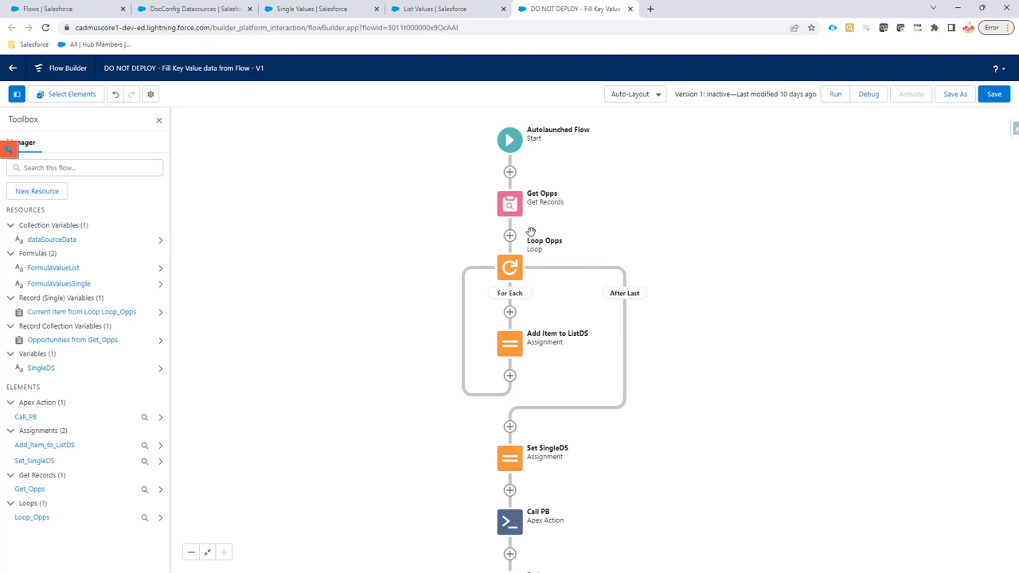
pyautogui.click(510, 267)
pyautogui.click(546, 250)
pyautogui.click(512, 350)
pyautogui.click(510, 459)
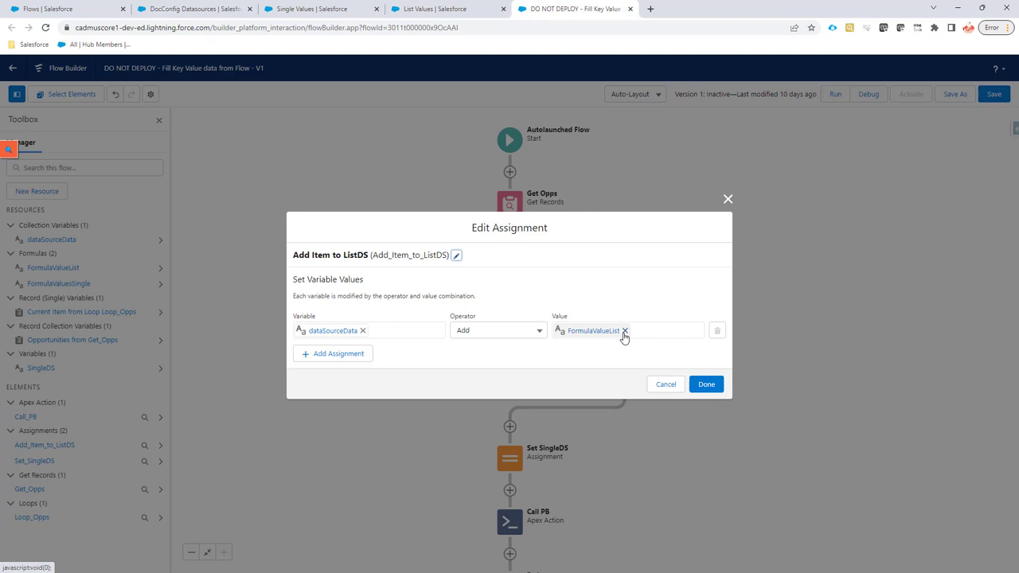
pyautogui.click(665, 384)
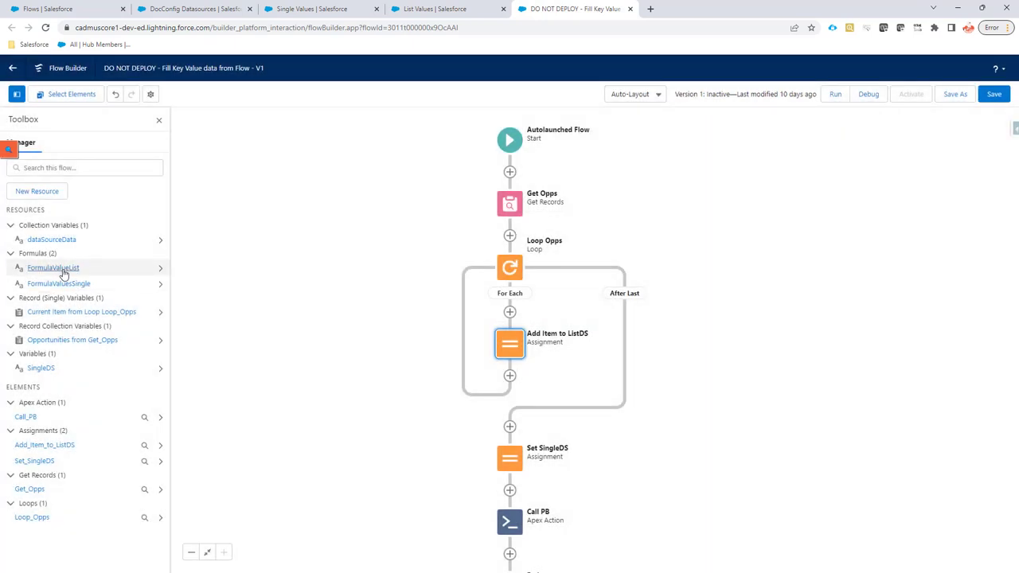
# Replace the ID in the FormulaValueList formula with the Customer Data Source Id of the List Values data source.
pyautogui.click(64, 271)
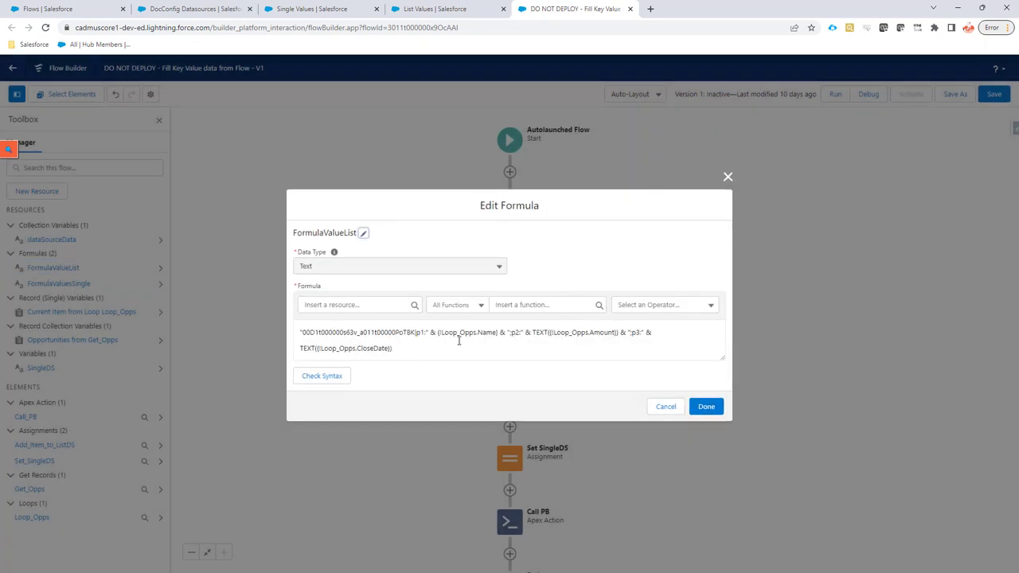
pyautogui.doubleClick(312, 332)
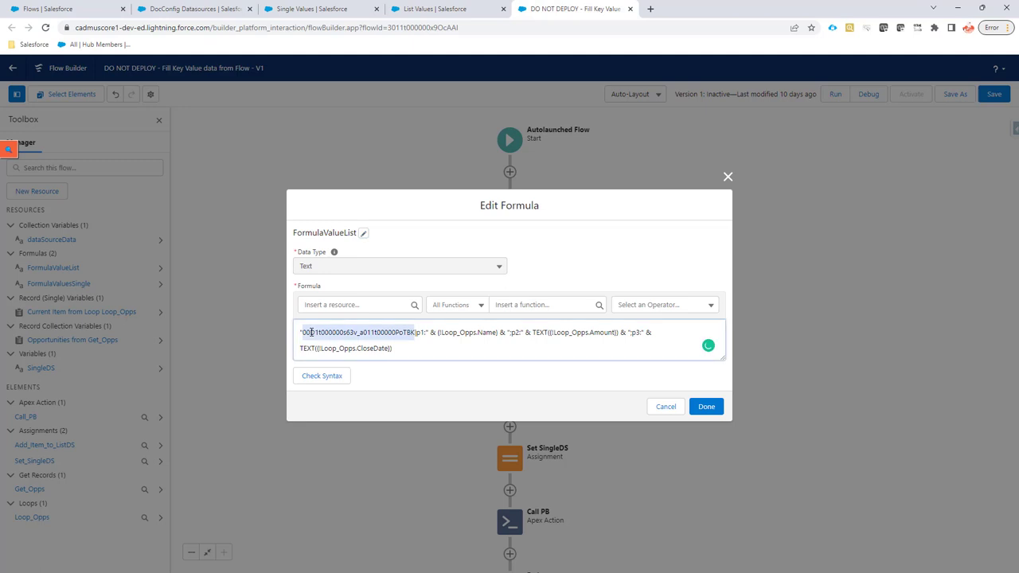
pyautogui.click(406, 13)
pyautogui.moveTo(24, 318); pyautogui.dragTo(144, 318)
pyautogui.hotkey('ctrl', 'c')
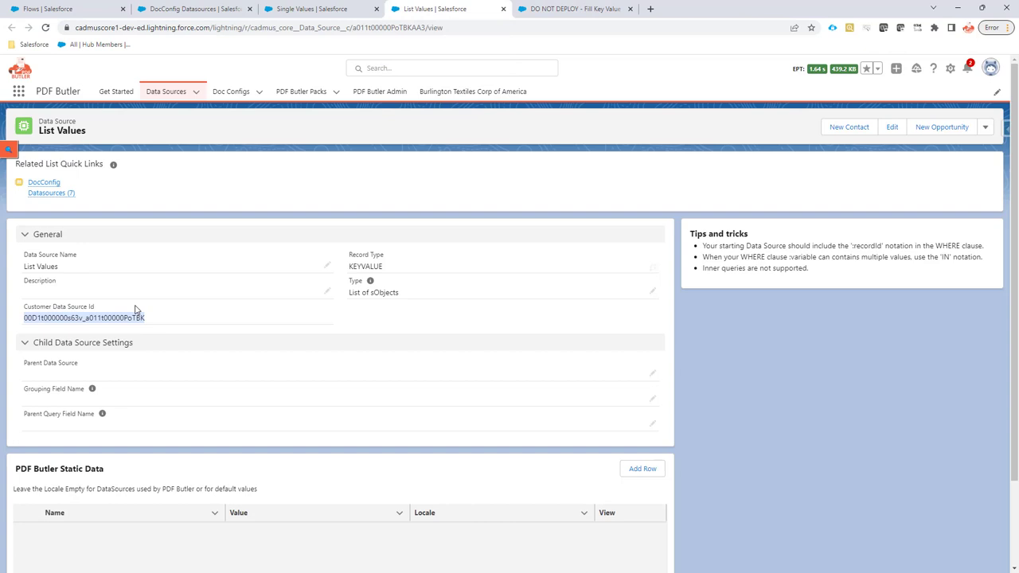
pyautogui.click(557, 12)
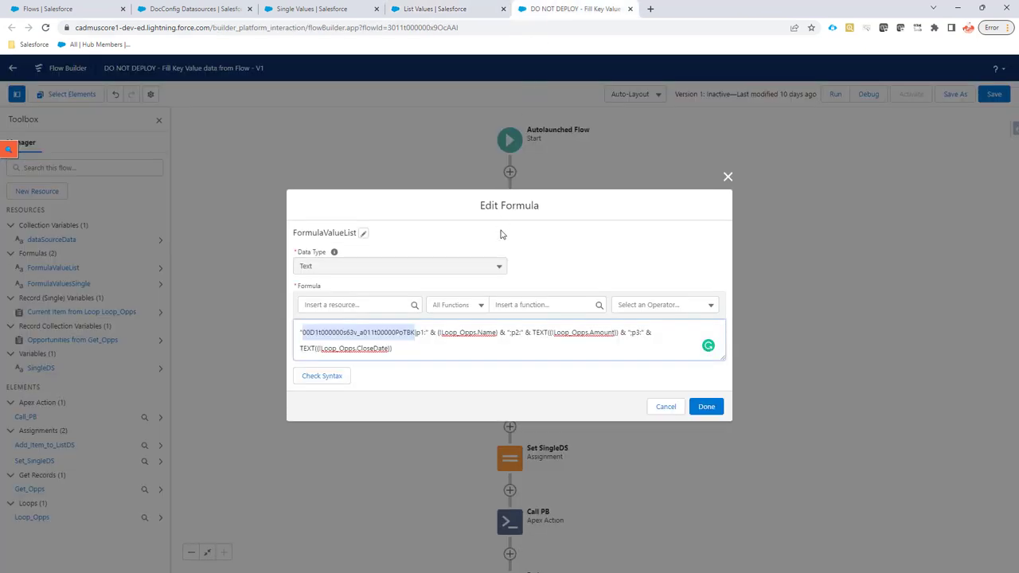
pyautogui.hotkey('ctrl', 'v')
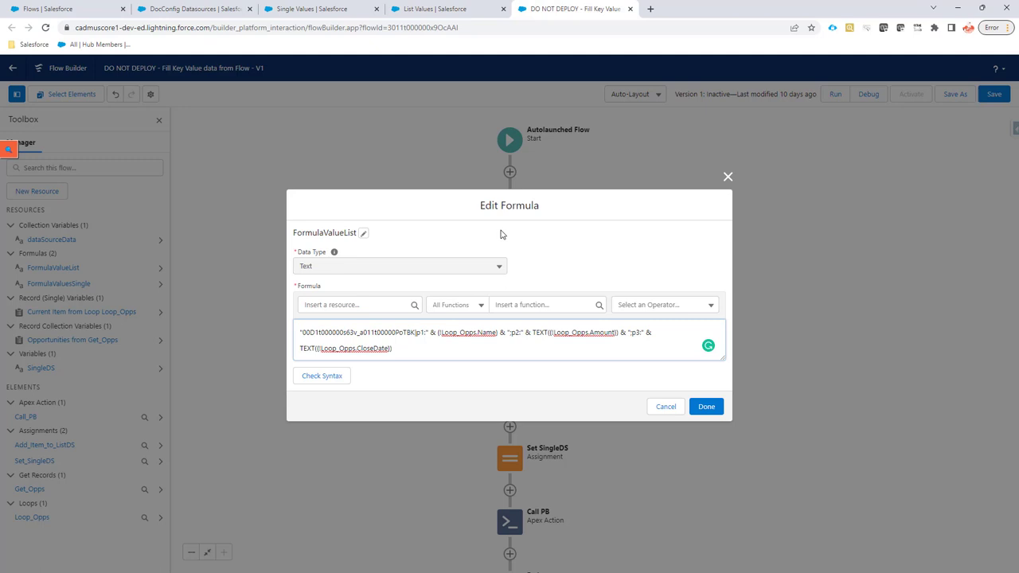
# Examine the p1 key, the Loop_Opps.Name reference and the following separator in the FormulaValueList formula.
pyautogui.hotkey('shift', 'Right')
pyautogui.press('Right')
pyautogui.press('Right')
pyautogui.press('Right')
pyautogui.press('Right')
pyautogui.press('Right')
pyautogui.press('Right')
pyautogui.hotkey('shift', 'Right')
pyautogui.hotkey('shift', 'Right')
pyautogui.hotkey('shift', 'Right')
pyautogui.hotkey('shift', 'Right')
pyautogui.hotkey('shift', 'Right')
pyautogui.hotkey('shift', 'Right')
pyautogui.hotkey('shift', 'Right')
pyautogui.hotkey('shift', 'Right')
pyautogui.hotkey('shift', 'Right')
pyautogui.hotkey('shift', 'Right')
pyautogui.hotkey('shift', 'Right')
pyautogui.hotkey('shift', 'Right')
pyautogui.hotkey('shift', 'Right')
pyautogui.hotkey('shift', 'Right')
pyautogui.hotkey('shift', 'Right')
pyautogui.hotkey('shift', 'Right')
pyautogui.hotkey('shift', 'Right')
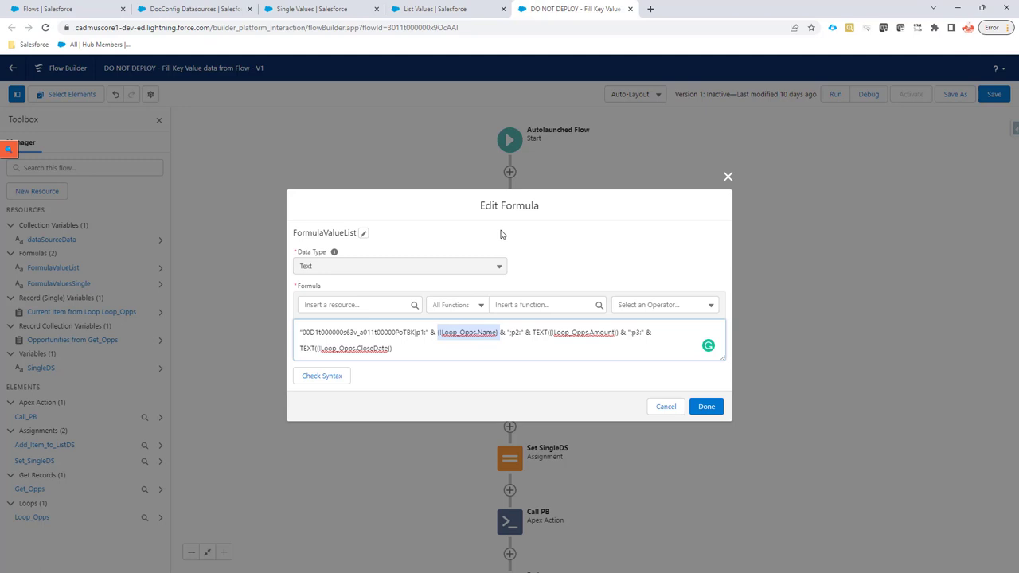
pyautogui.press('Right')
pyautogui.press('Right')
pyautogui.press('Right')
pyautogui.press('Right')
pyautogui.press('Right')
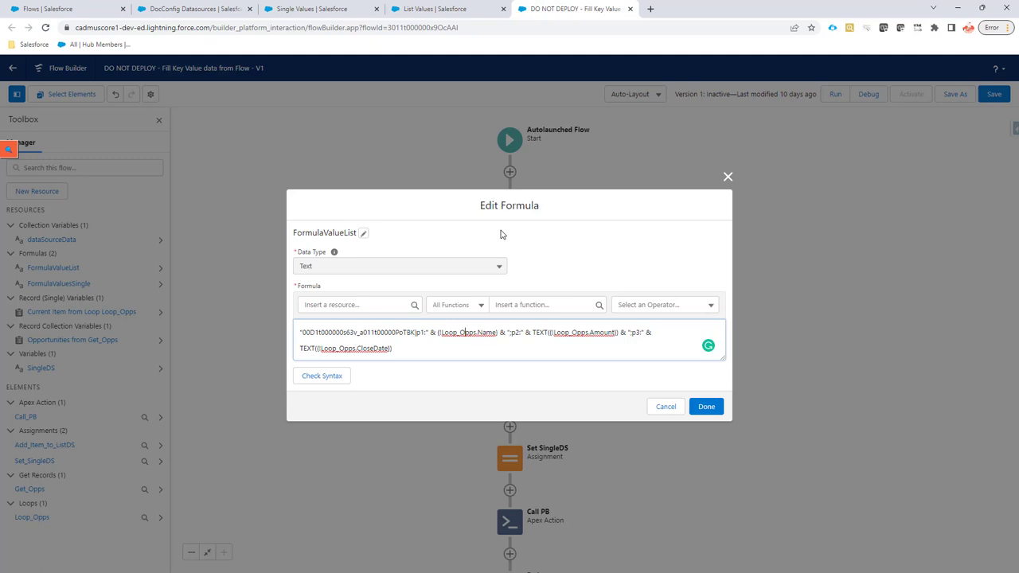
pyautogui.press('Left')
pyautogui.press('Left')
pyautogui.hotkey('shift', 'Left')
pyautogui.press('Right')
pyautogui.press('Right')
pyautogui.press('Right')
pyautogui.press('Right')
pyautogui.press('Right')
# Edit the semicolon separators around the keys in the FormulaValueList formula and accept the formula.
pyautogui.write(';')
pyautogui.press('Delete')
pyautogui.doubleClick(635, 333)
pyautogui.click(641, 333)
pyautogui.press('BackSpace')
pyautogui.click(696, 407)
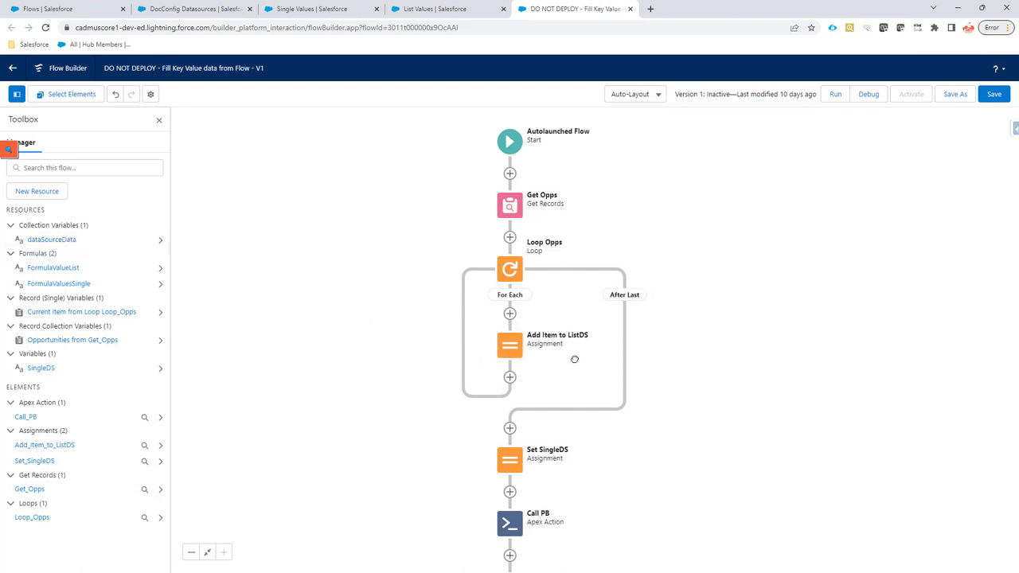
pyautogui.moveTo(576, 358); pyautogui.dragTo(564, 271)
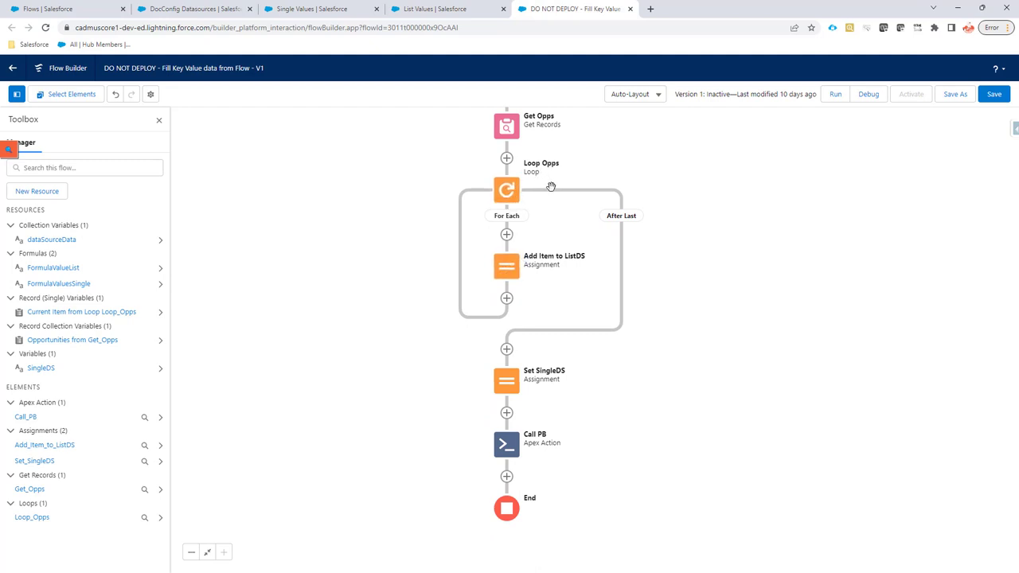
# Review the dataSourceData variable, Add operator and FormulaValueList value in the Add Item to ListDS assignment, leaving it unchanged.
pyautogui.click(507, 268)
pyautogui.click(514, 267)
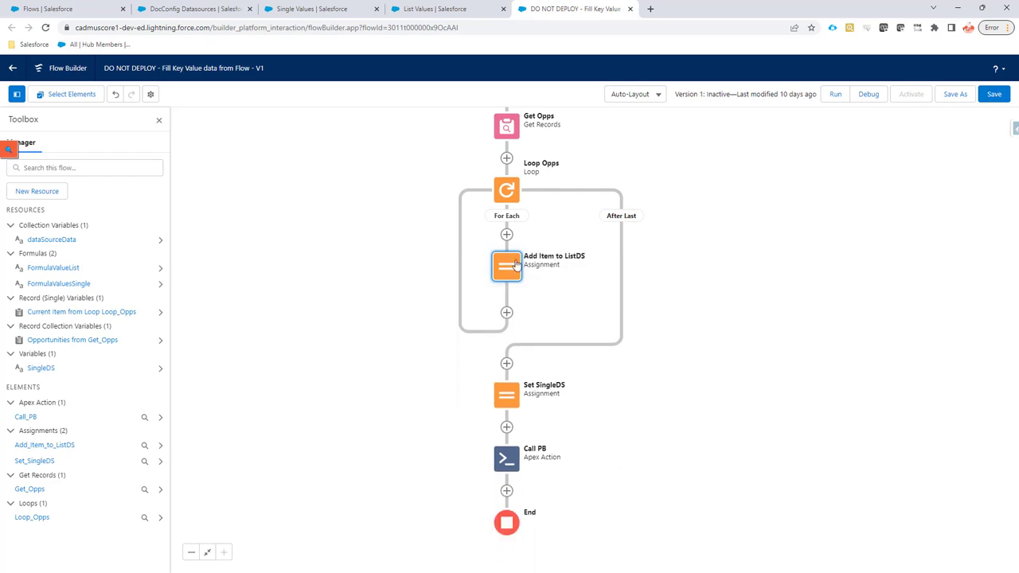
pyautogui.click(514, 268)
pyautogui.click(512, 269)
pyautogui.doubleClick(513, 269)
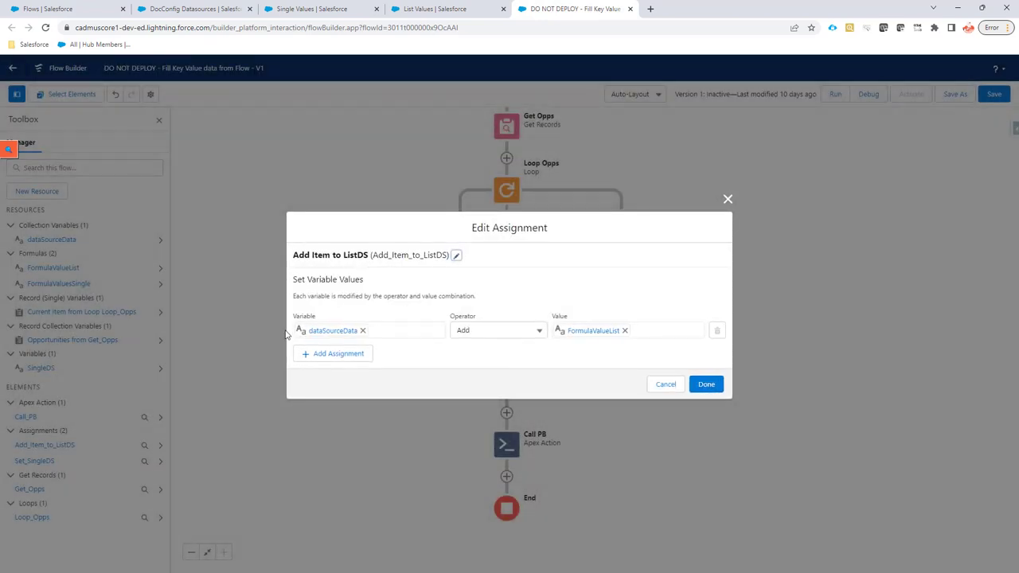
pyautogui.click(674, 386)
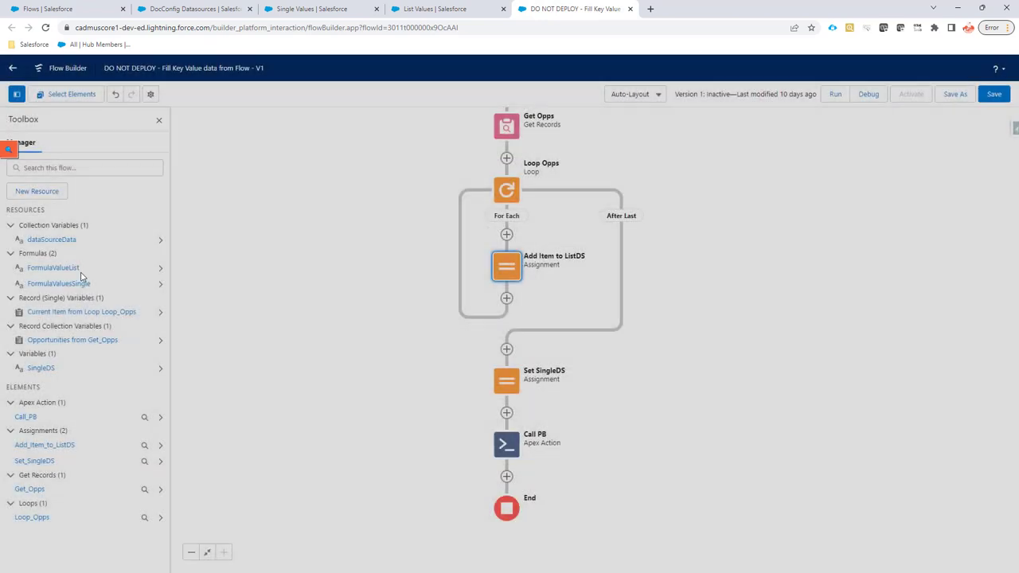
# Examine the data source ID at the start of the FormulaValueList formula and close the formula without changes.
pyautogui.click(47, 269)
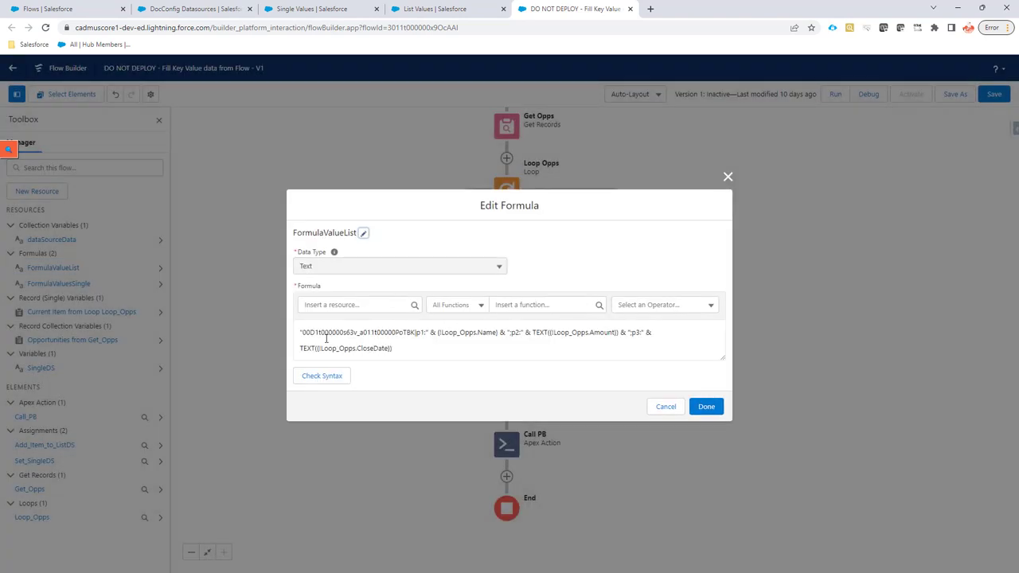
pyautogui.doubleClick(357, 334)
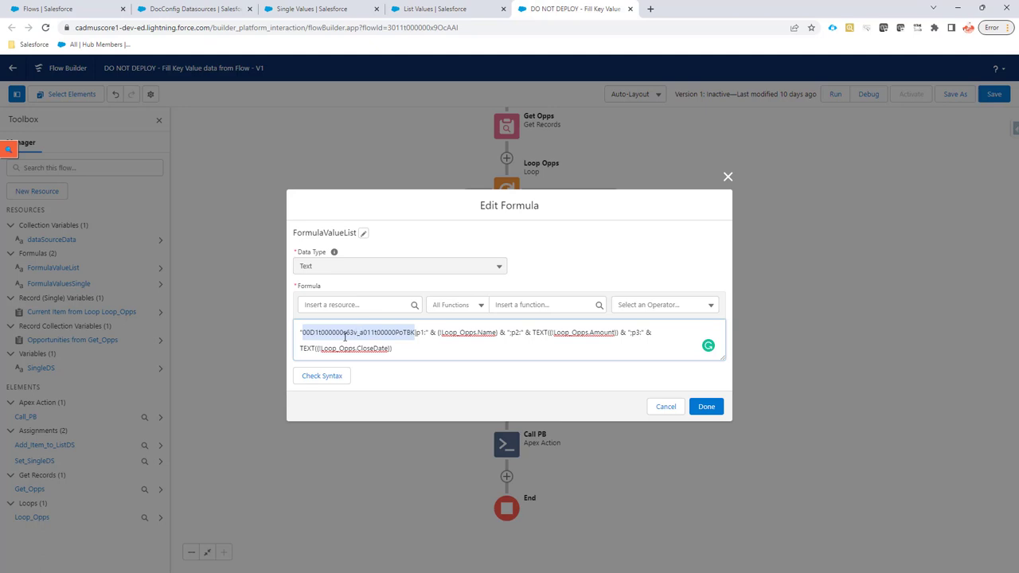
pyautogui.click(664, 408)
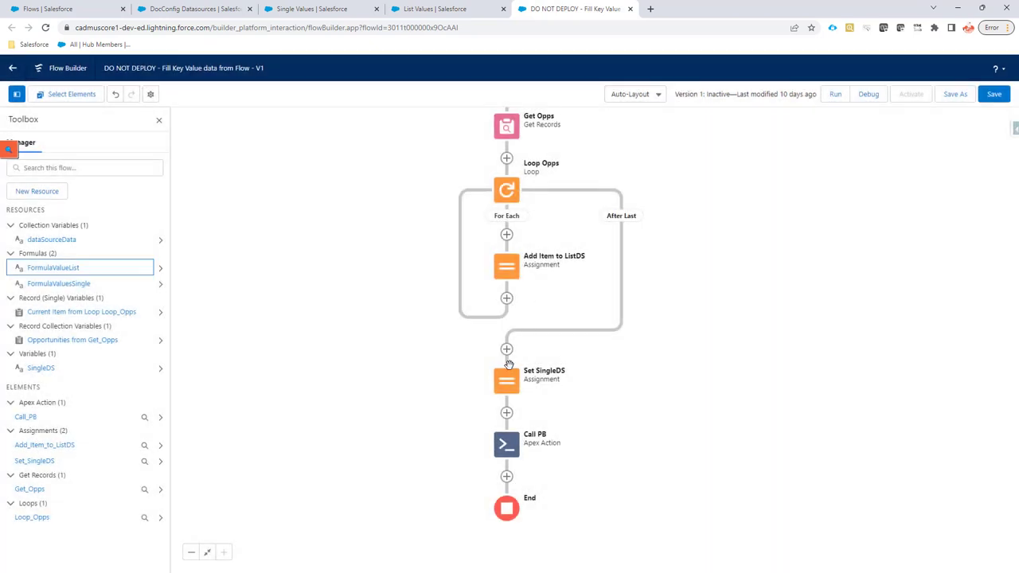
# Inspect the Call PB Apex action's input for passing flow data to PDF Butler, then close the action without changes.
pyautogui.scroll(-1, 429, 406)
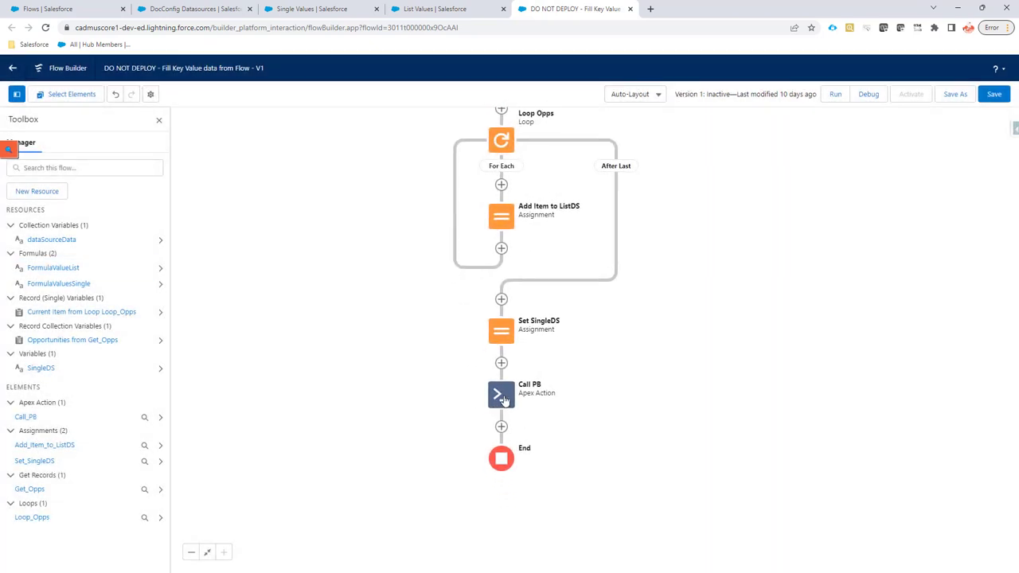
pyautogui.click(501, 395)
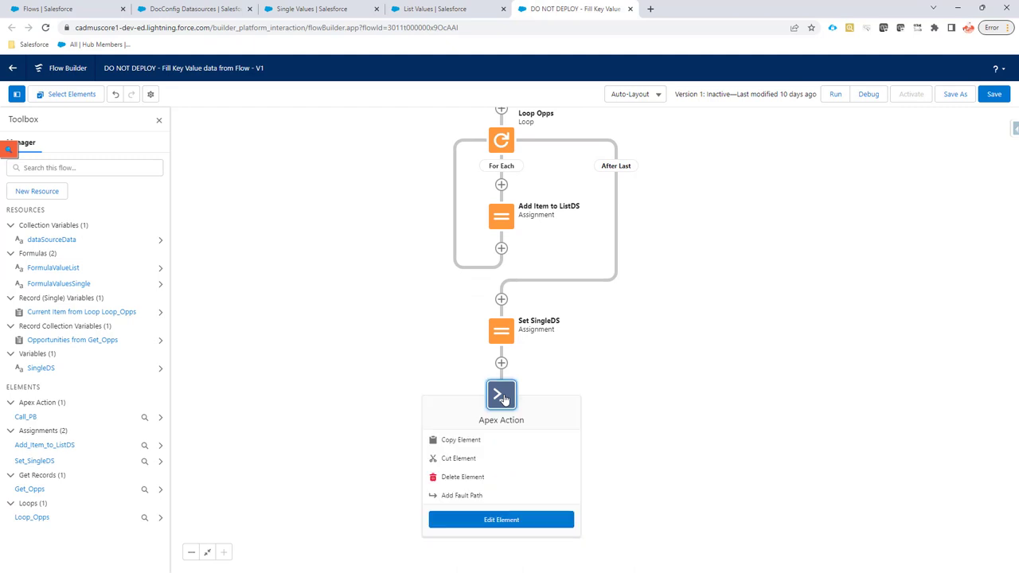
pyautogui.doubleClick(506, 398)
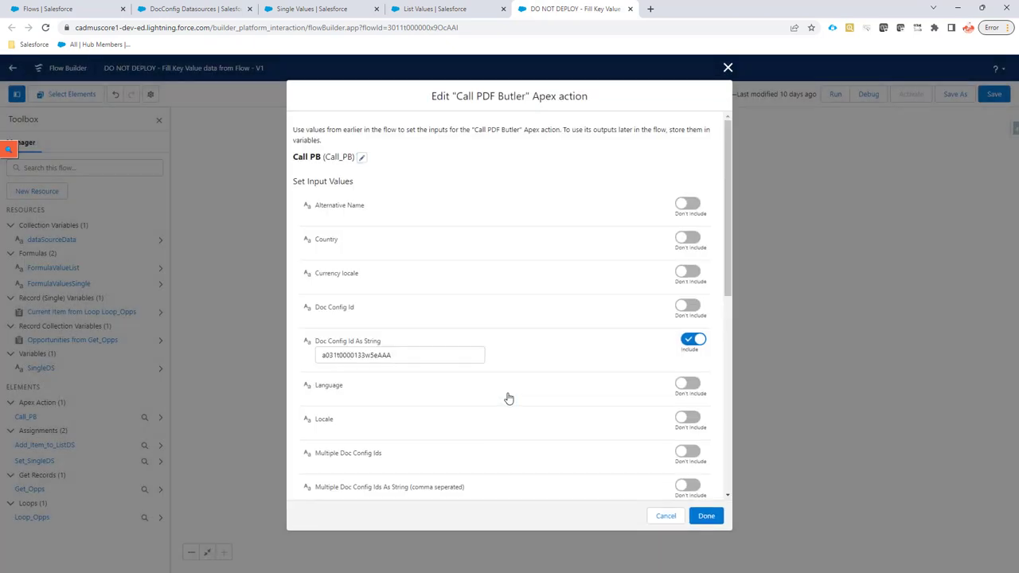
pyautogui.scroll(-5, 439, 339)
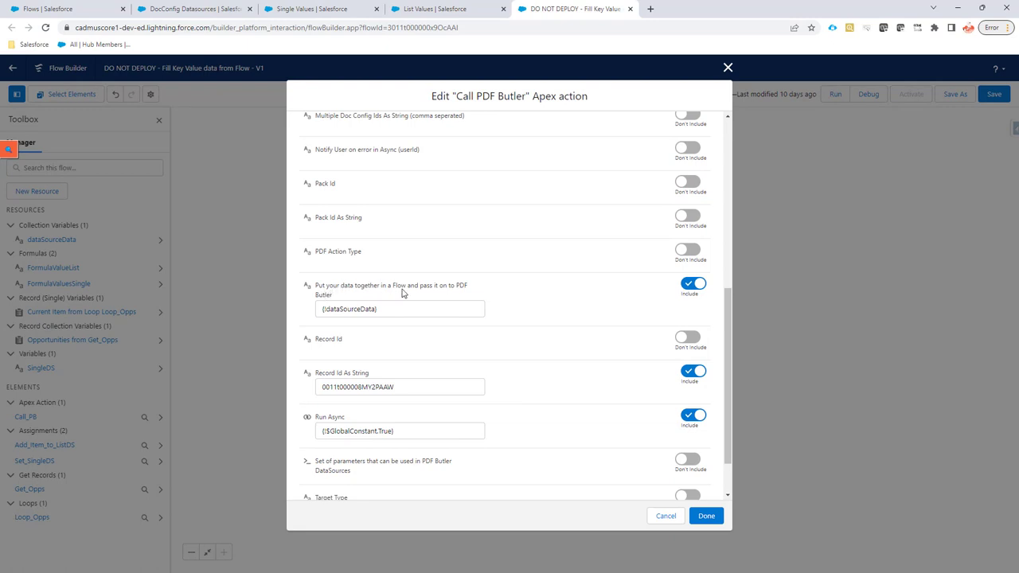
pyautogui.moveTo(403, 292)
pyautogui.mouseDown()
pyautogui.moveTo(451, 293)
pyautogui.moveTo(405, 297)
pyautogui.mouseUp()
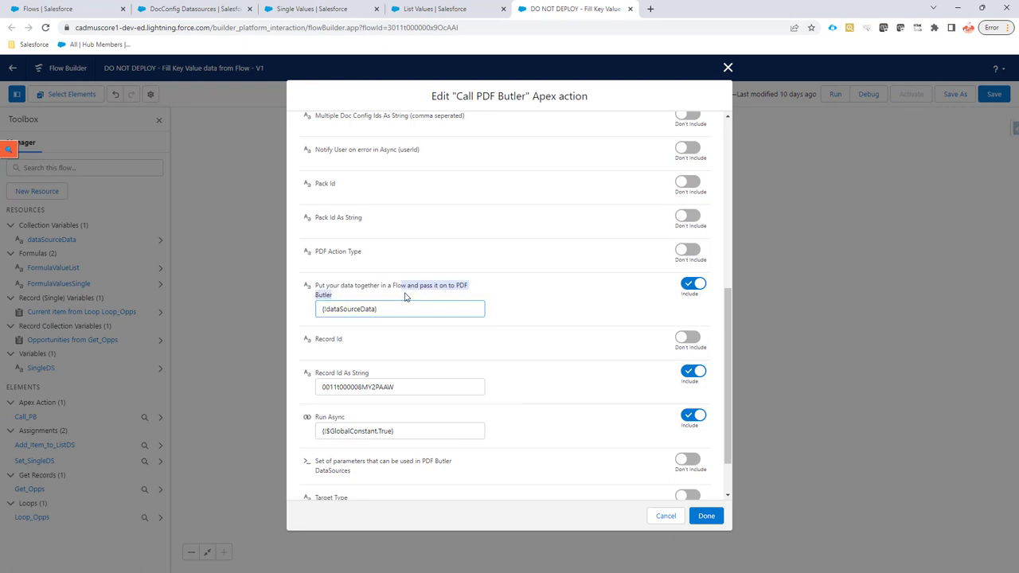
pyautogui.click(390, 310)
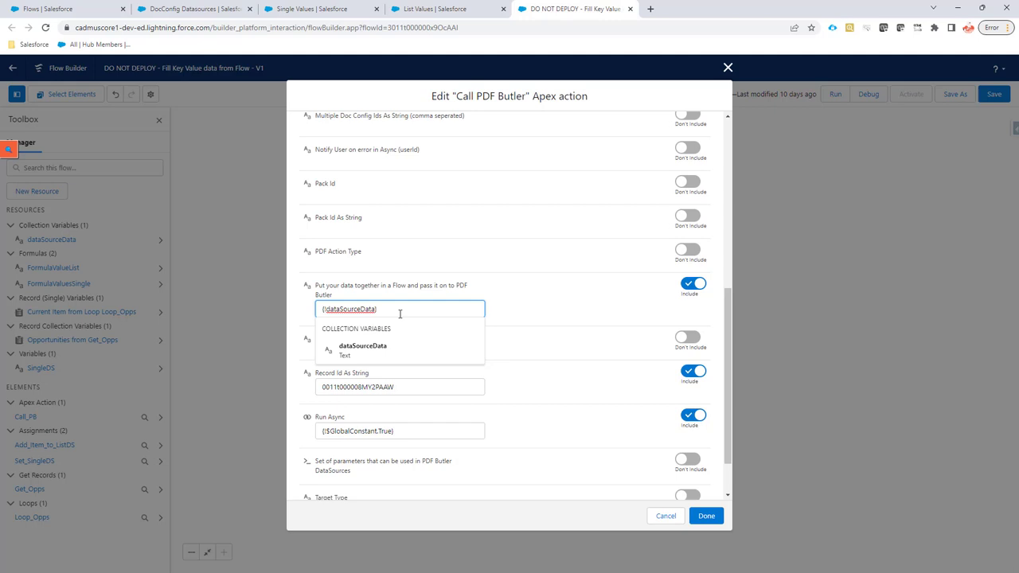
pyautogui.click(496, 301)
pyautogui.click(665, 517)
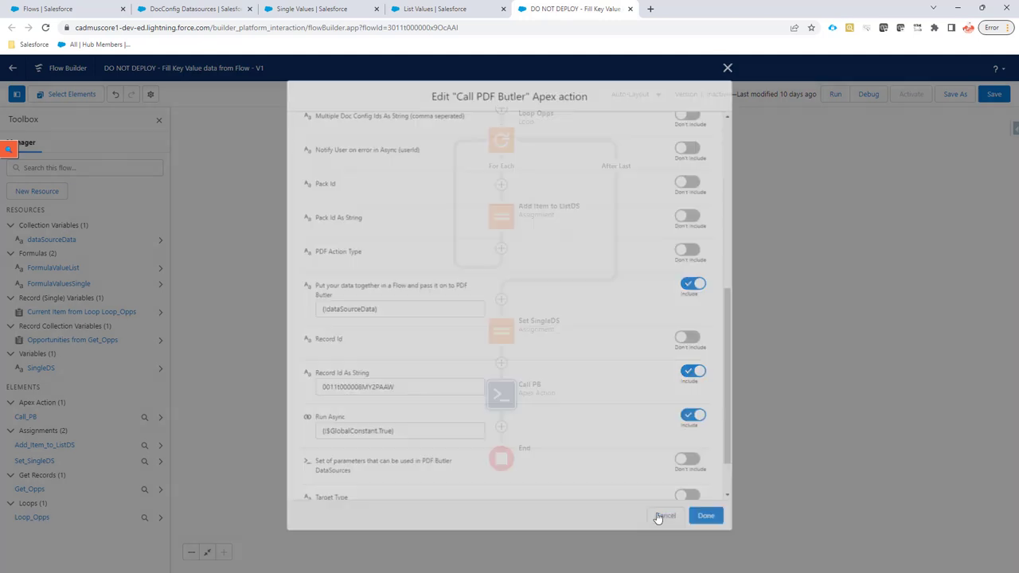
pyautogui.moveTo(592, 385); pyautogui.dragTo(591, 417)
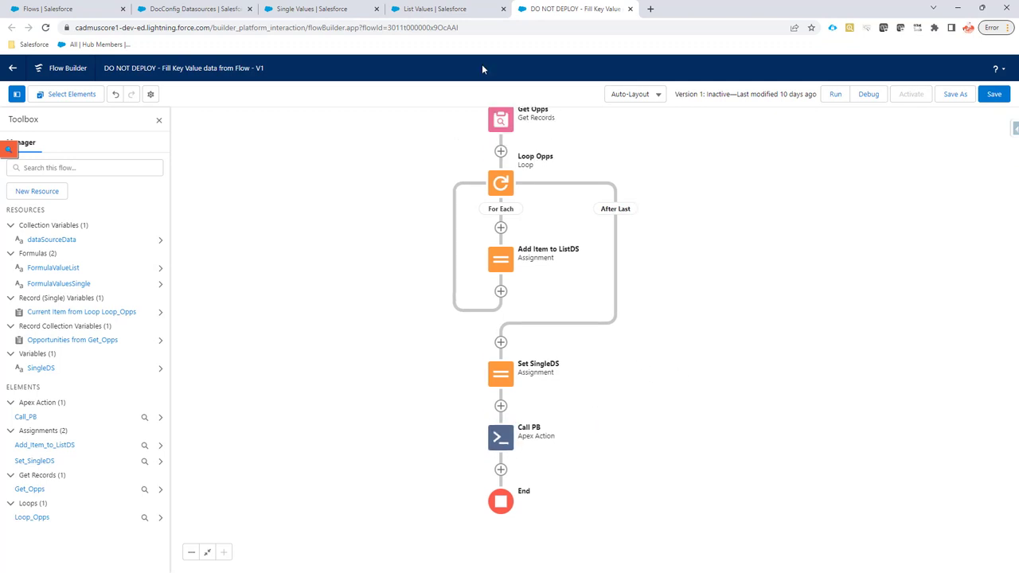
# Look at the Single Values data source record and review the variable, operator and value of the Set SingleDS assignment.
pyautogui.click(323, 10)
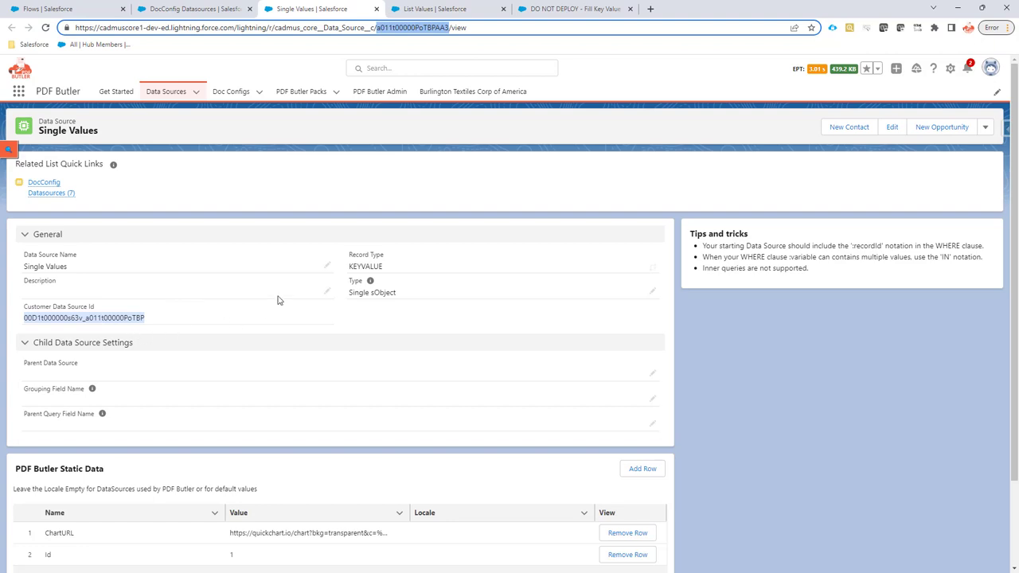
pyautogui.click(558, 9)
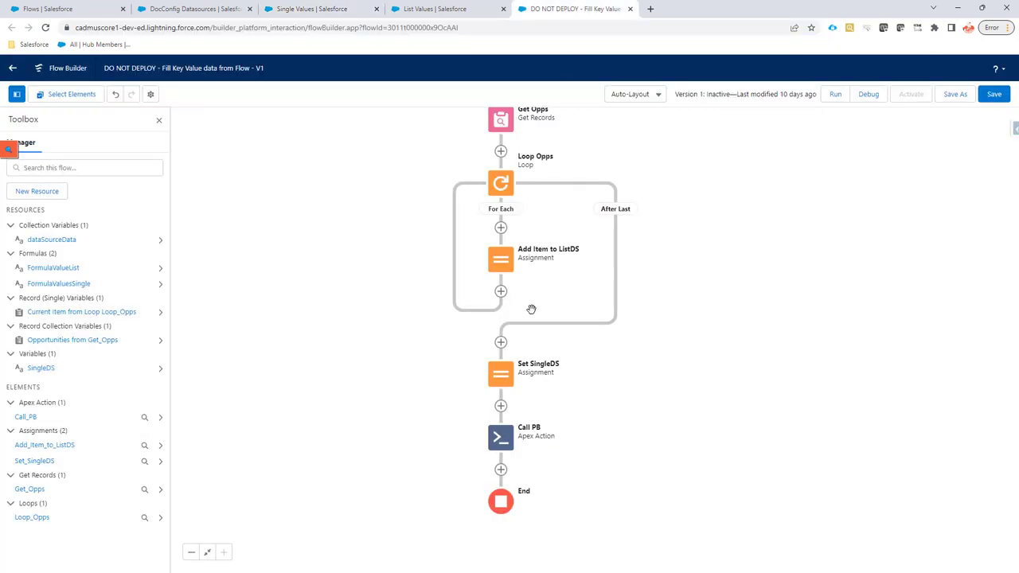
pyautogui.click(501, 376)
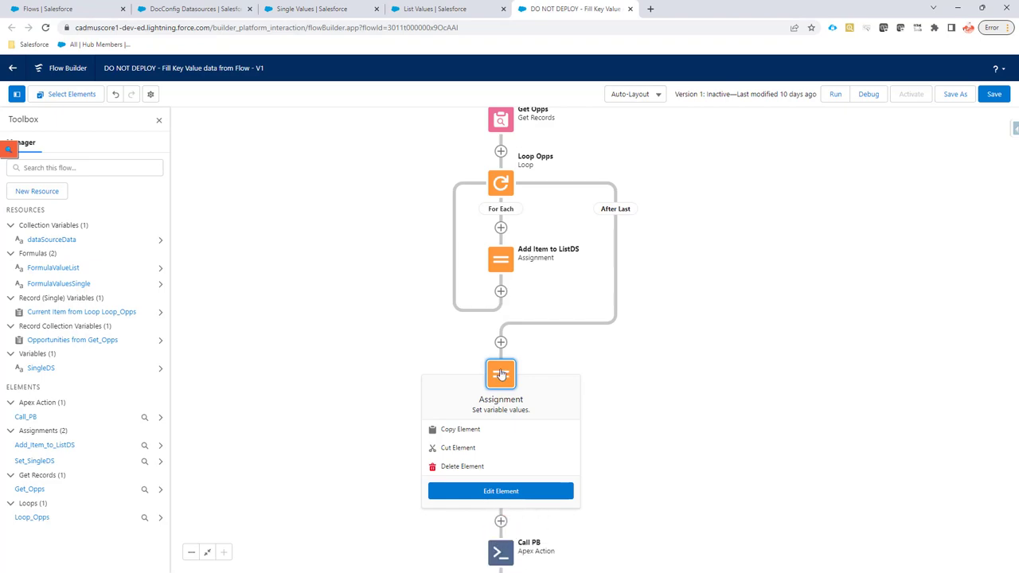
pyautogui.doubleClick(502, 376)
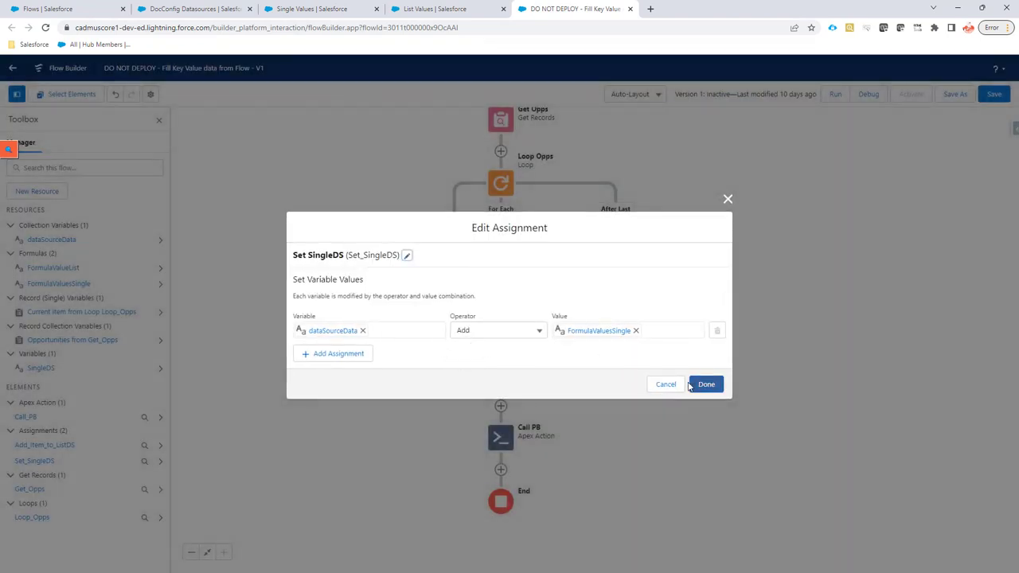
pyautogui.click(696, 383)
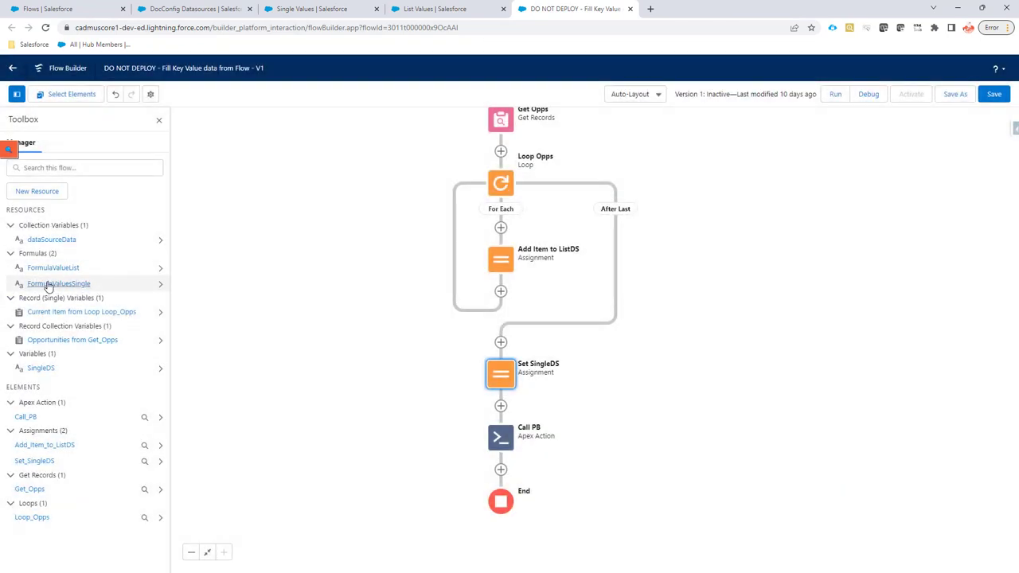
# Examine the key names after the data source ID in the FormulaValuesSingle formula and close it without changes.
pyautogui.click(56, 285)
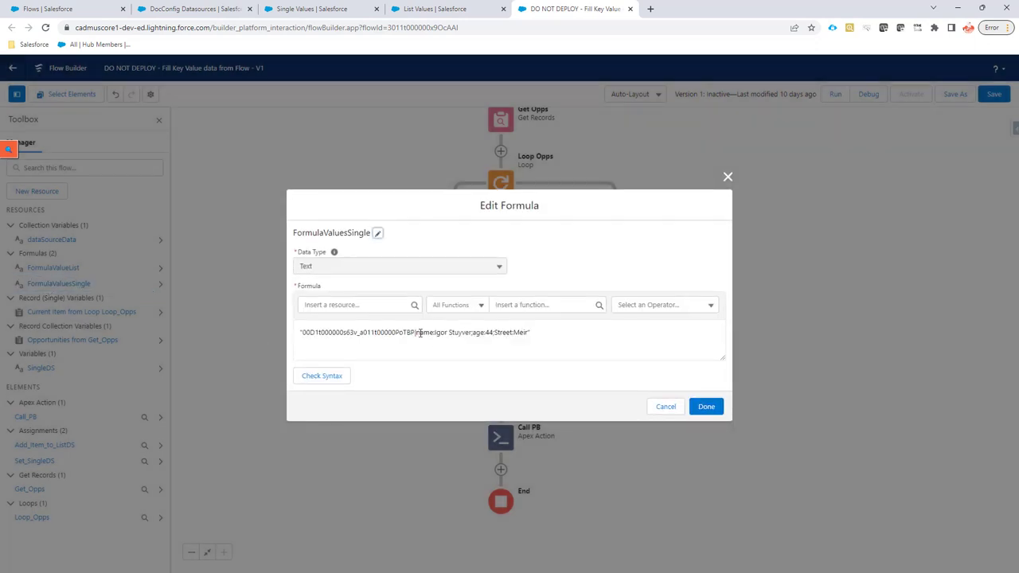
pyautogui.click(420, 333)
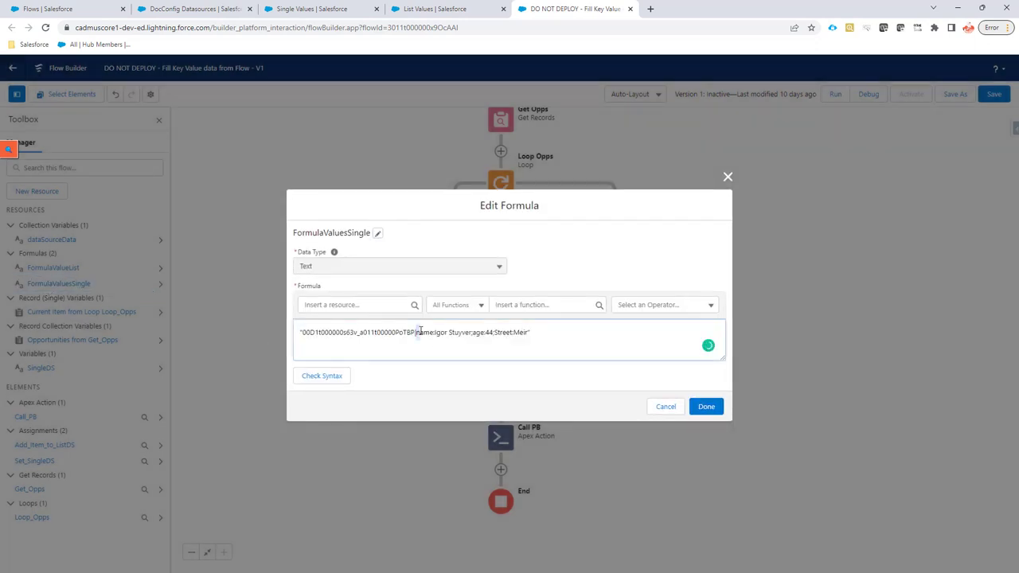
pyautogui.doubleClick(420, 332)
pyautogui.click(420, 333)
pyautogui.hotkey('shift', 'Right')
pyautogui.hotkey('shift', 'Right')
pyautogui.hotkey('shift', 'Right')
pyautogui.press('Right')
pyautogui.press('Right')
pyautogui.press('Right')
pyautogui.press('Right')
pyautogui.hotkey('shift', 'Right')
pyautogui.hotkey('shift', 'Right')
pyautogui.hotkey('shift', 'Right')
pyautogui.hotkey('shift', 'Right')
pyautogui.hotkey('shift', 'Right')
pyautogui.hotkey('shift', 'Right')
pyautogui.click(663, 406)
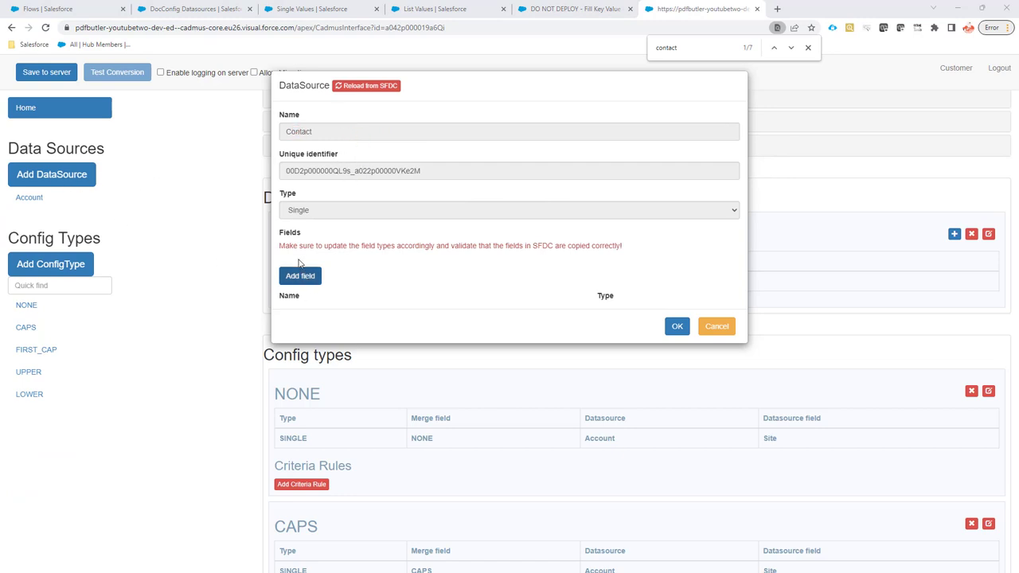
# Add two fields named name and age to the Contact data source in the PDF Butler configuration page.
pyautogui.click(308, 280)
pyautogui.click(345, 315)
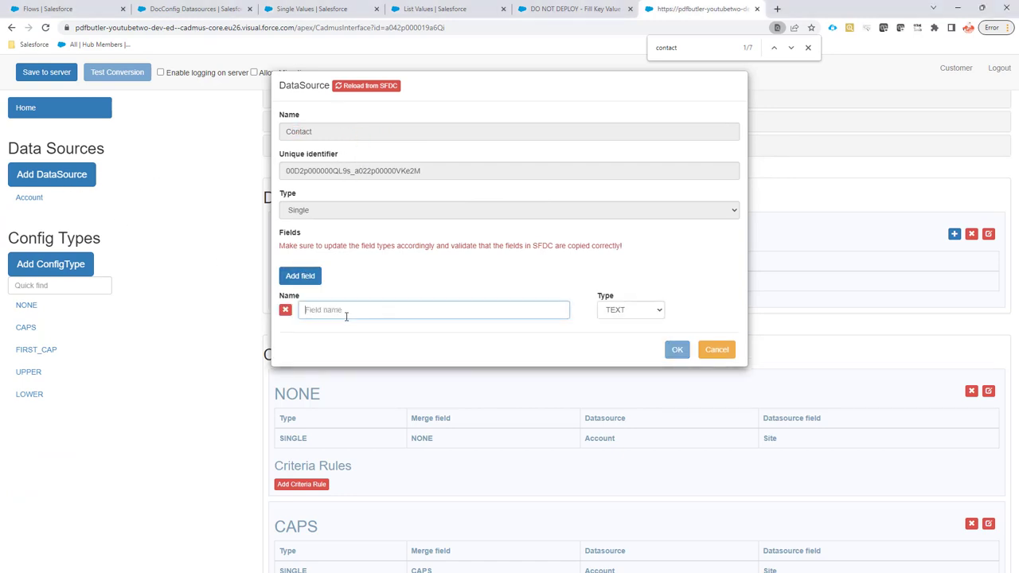
pyautogui.write('name')
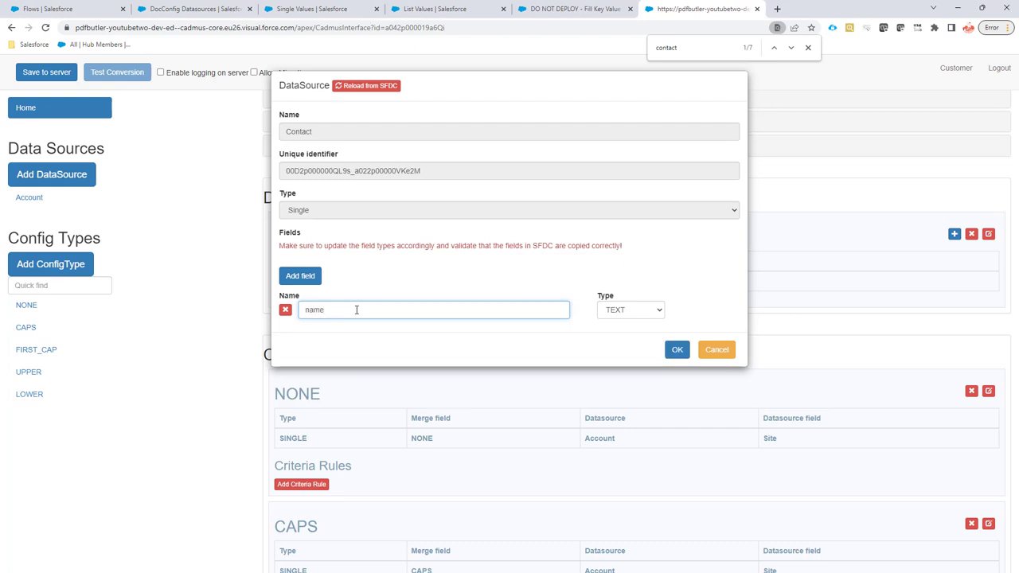
pyautogui.click(310, 278)
pyautogui.click(313, 333)
pyautogui.write('ag')
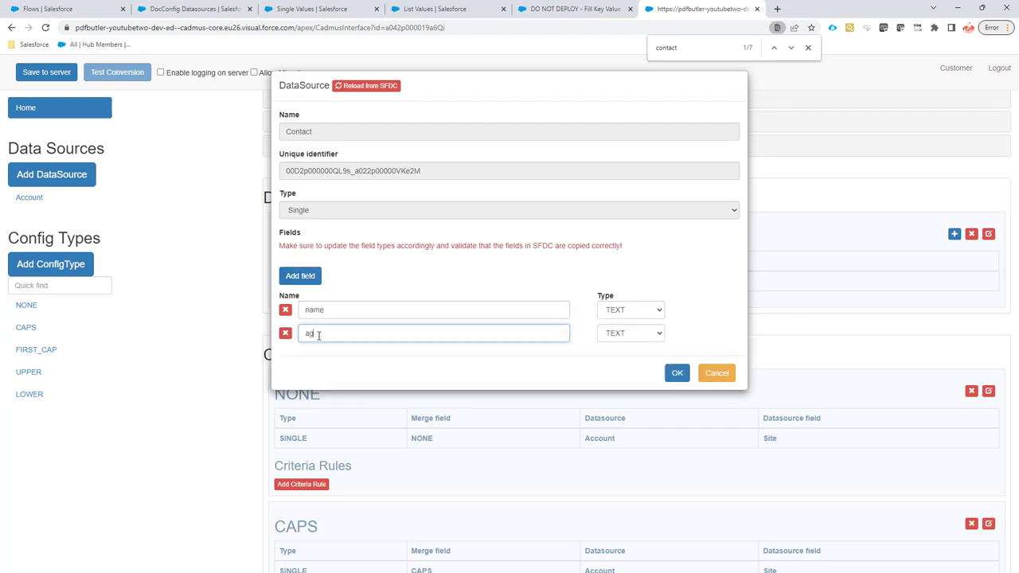
pyautogui.write('e')
# Add a third field to the Contact data source and name it street in lowercase.
pyautogui.click(298, 275)
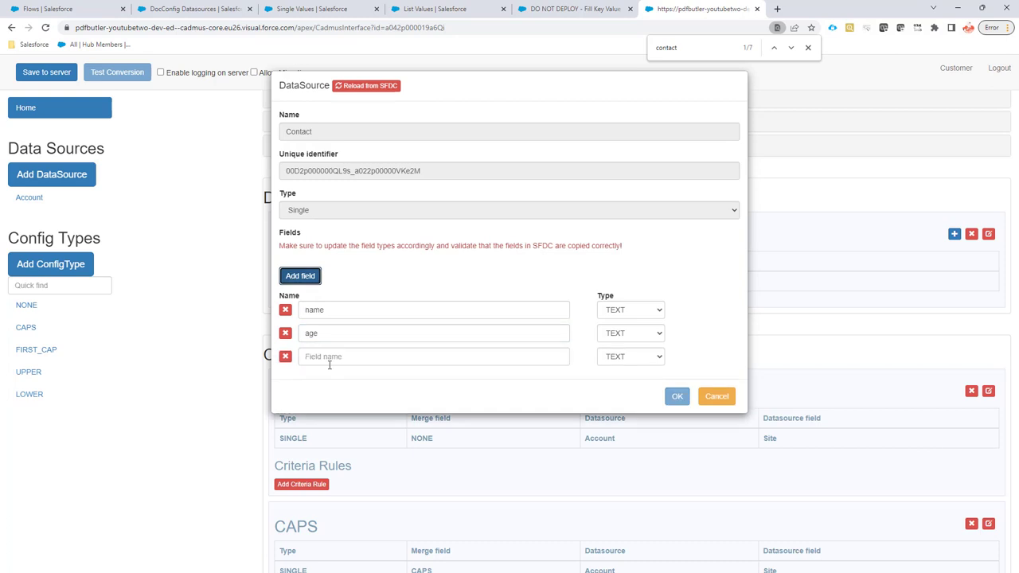
pyautogui.click(329, 358)
pyautogui.write('Stree')
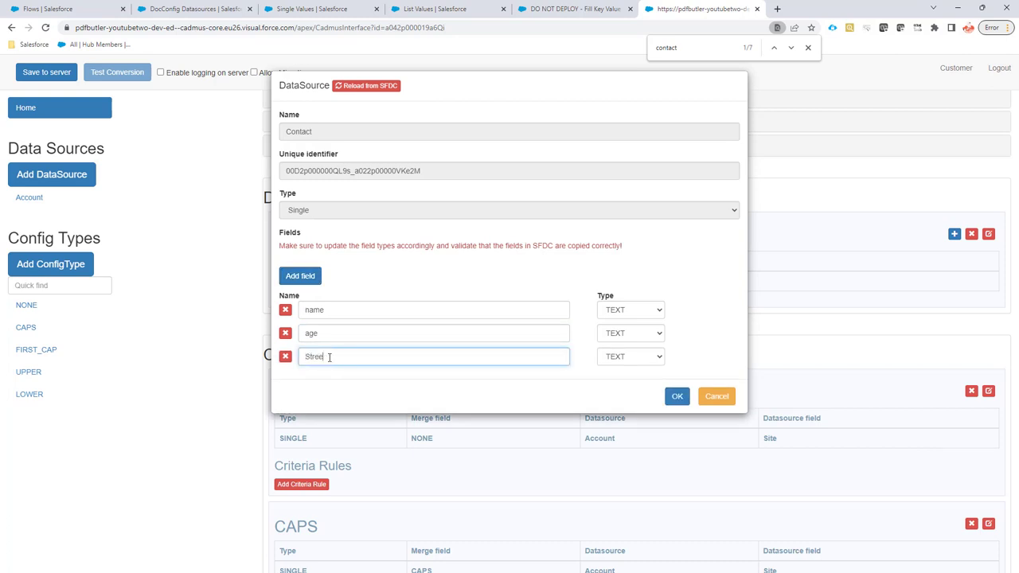
pyautogui.write('t')
pyautogui.press('Home')
pyautogui.hotkey('shift', 'Right')
pyautogui.press('Right')
pyautogui.press('BackSpace')
pyautogui.write('s')
# Change the Street key to lowercase street in the flow's FormulaValuesSingle formula and return to the Contact data source configuration.
pyautogui.click(523, 9)
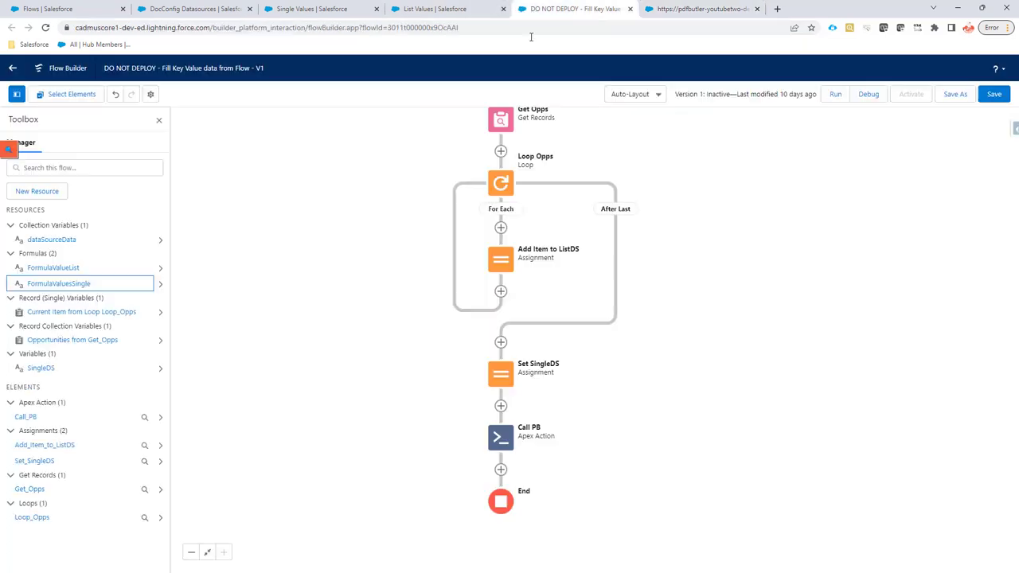
pyautogui.click(37, 284)
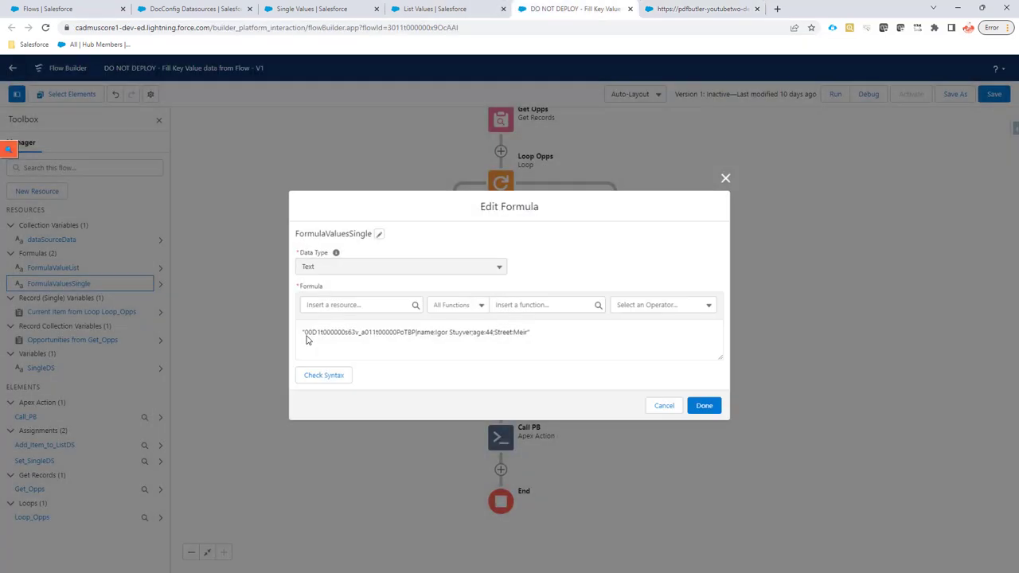
pyautogui.click(496, 332)
pyautogui.press('Delete')
pyautogui.write('s')
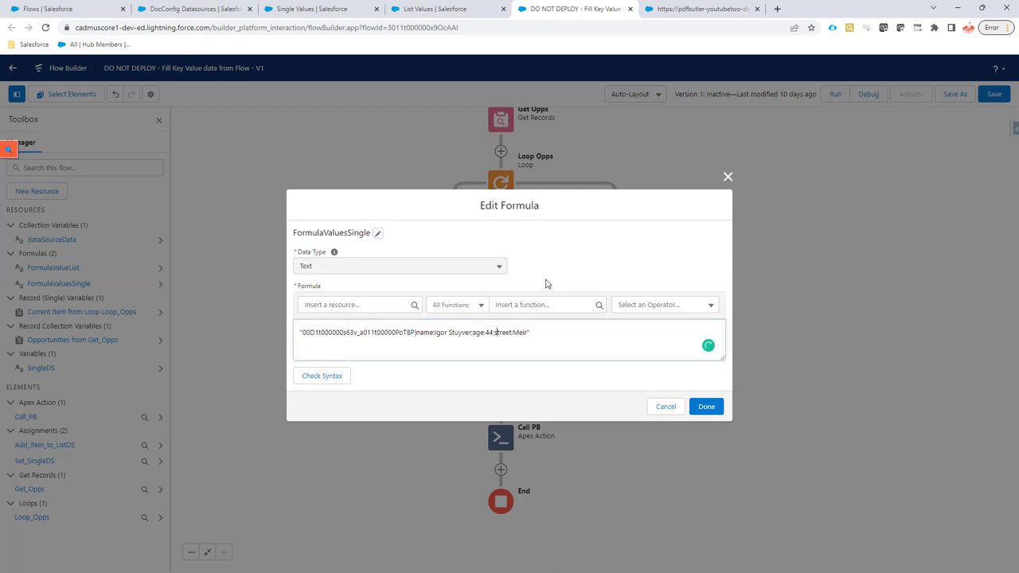
pyautogui.click(704, 11)
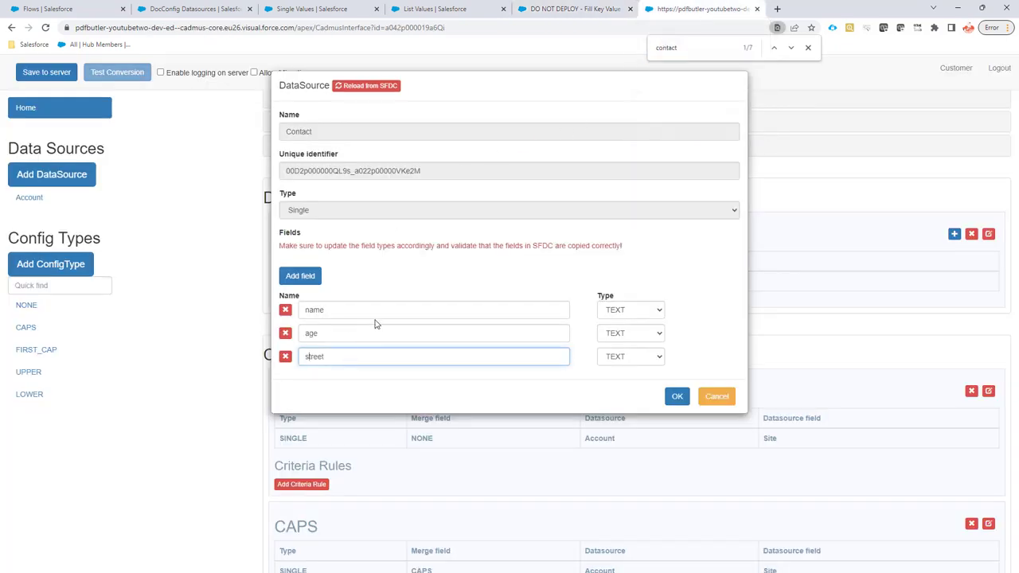